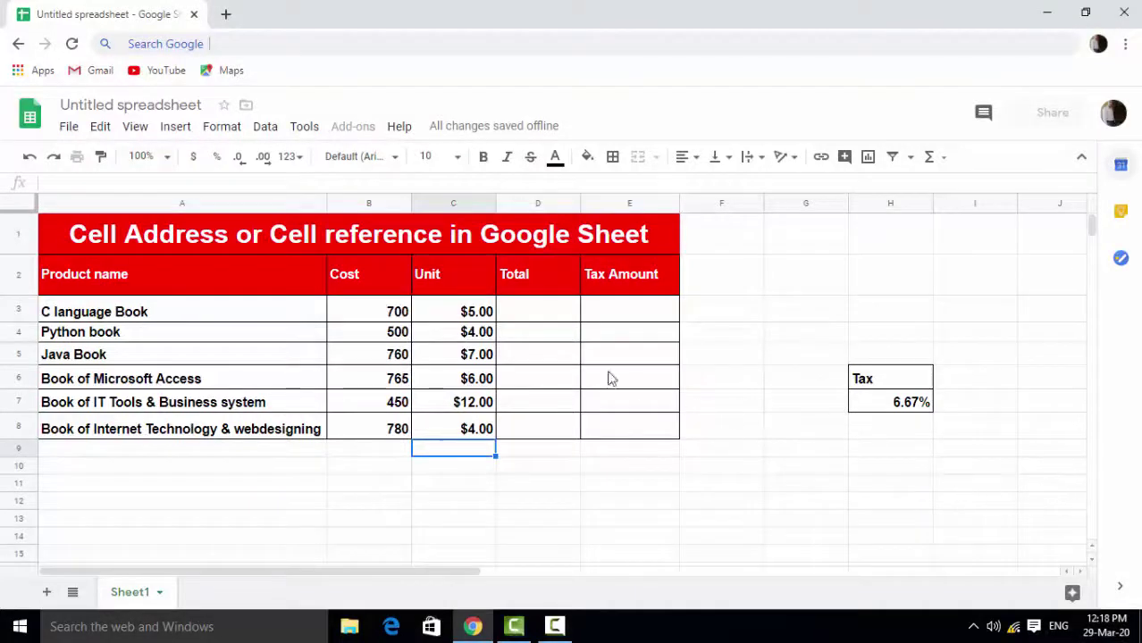
Format the Unit values C3:C8 as plain Number with two decimals, e.g. 7.00, 4.00, 12.00.
left_click(529, 313)
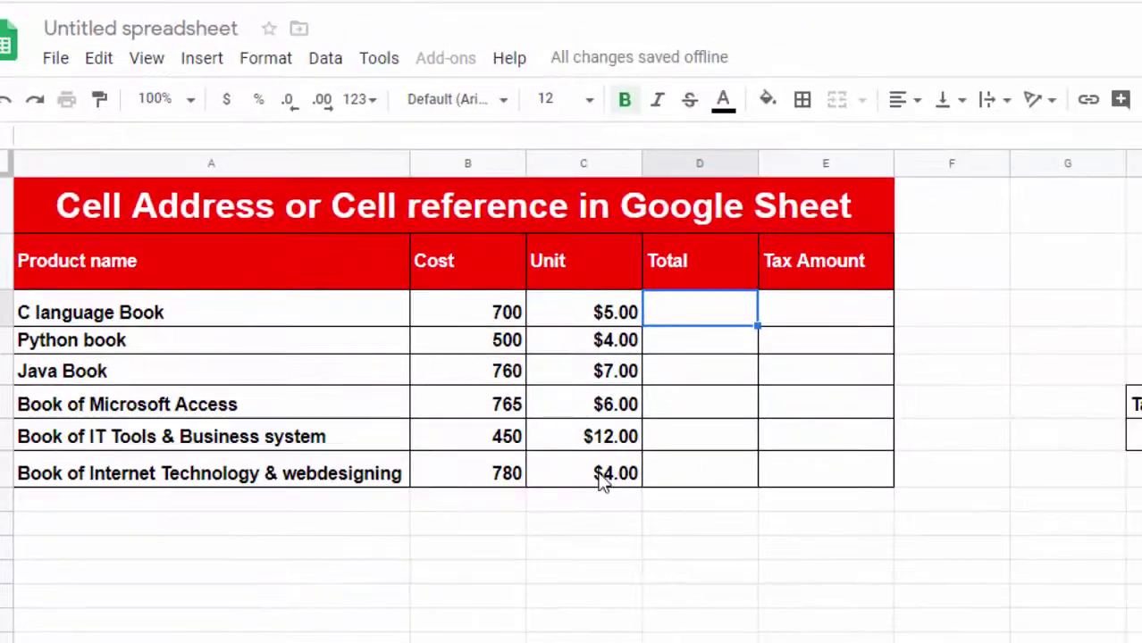
left_click(601, 481)
left_click_drag(601, 481, 590, 318)
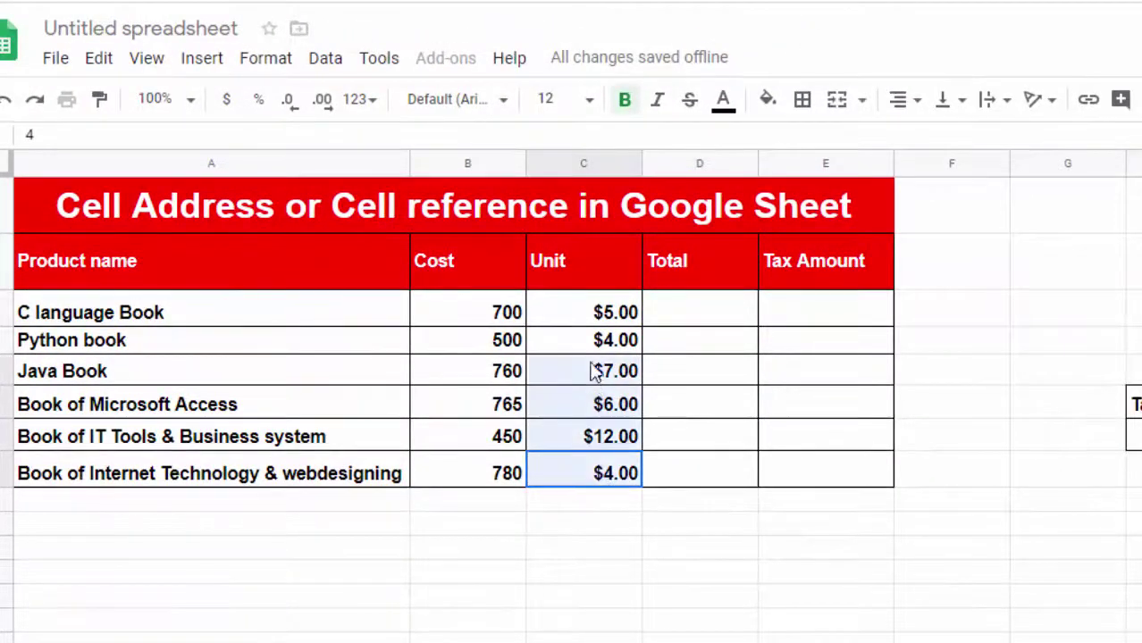
left_click(239, 57)
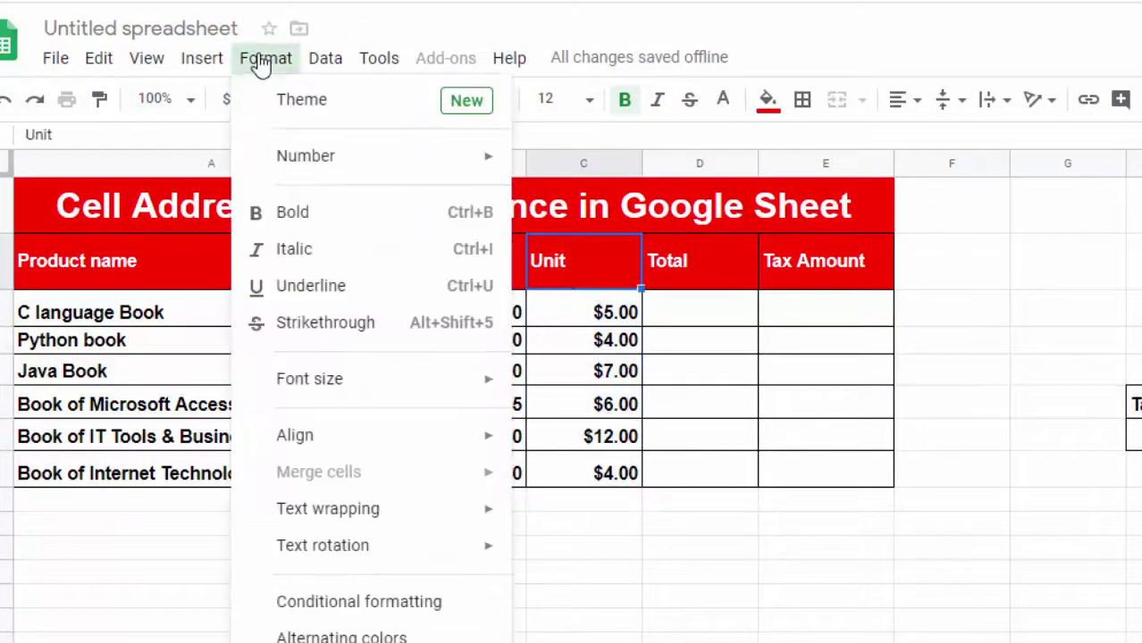
mouse_move(299, 152)
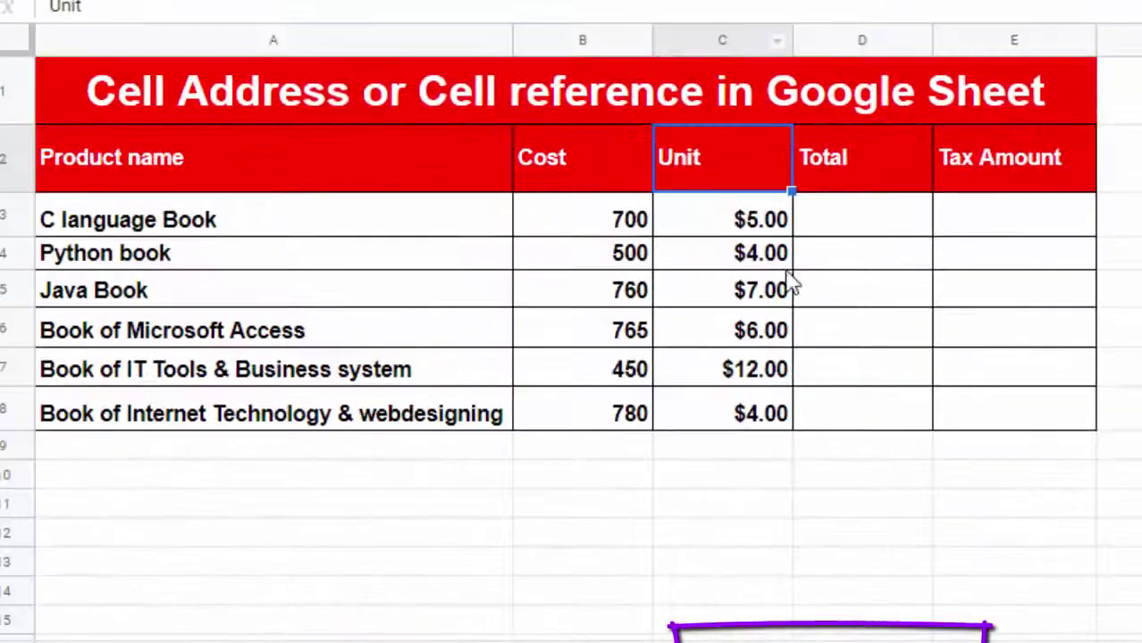
left_click_drag(723, 147, 729, 284)
left_click_drag(773, 339, 773, 415)
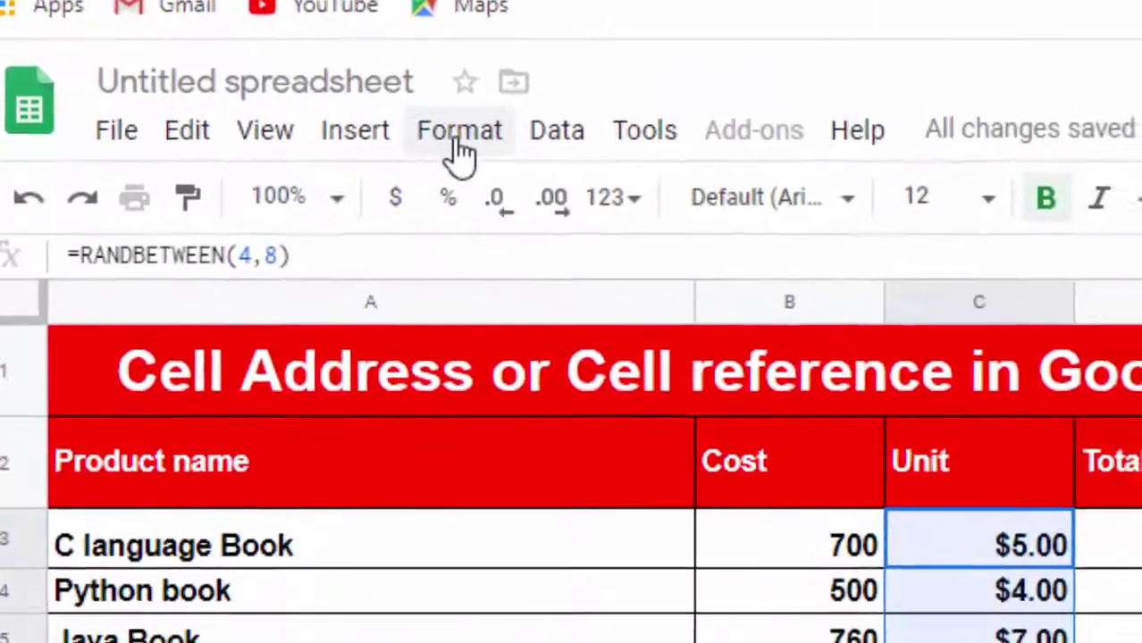
left_click(369, 105)
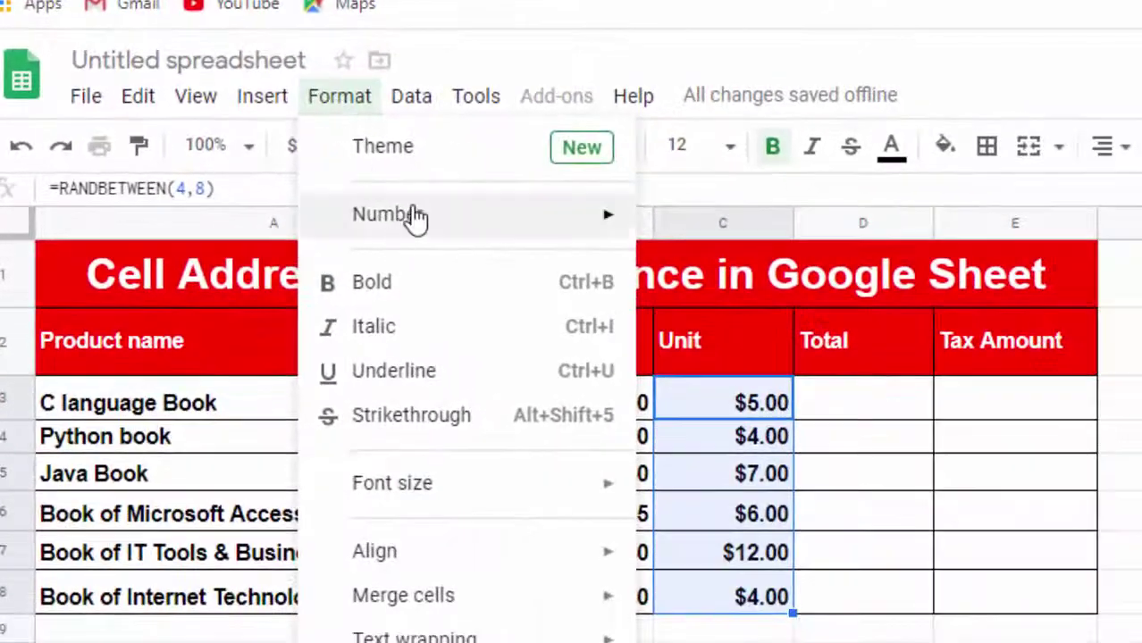
mouse_move(425, 218)
left_click(793, 234)
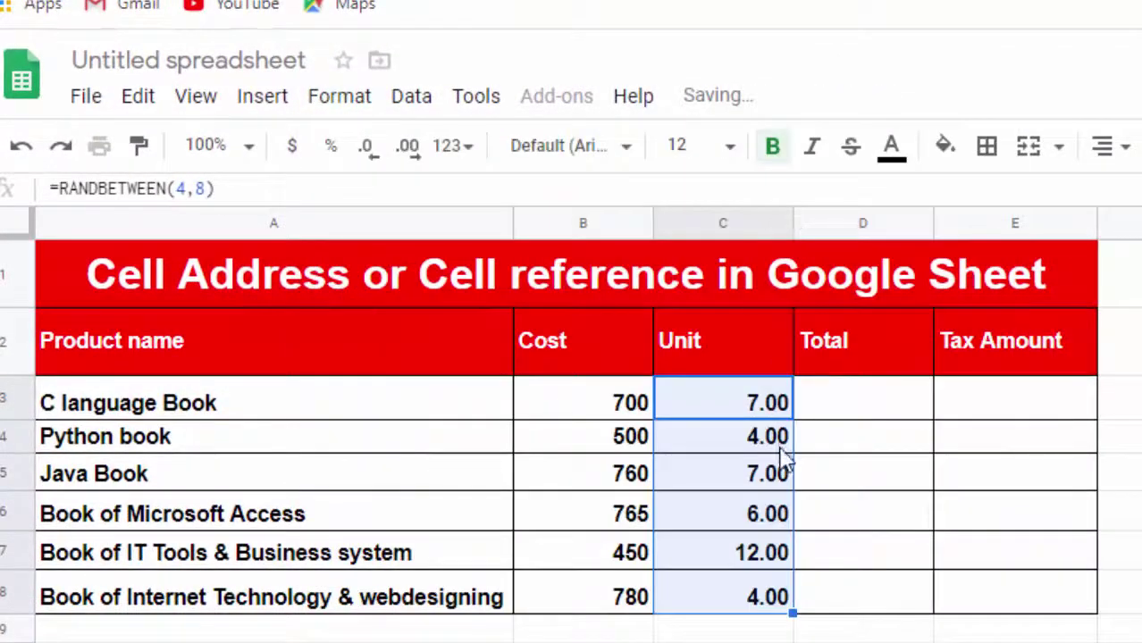
left_click(786, 629)
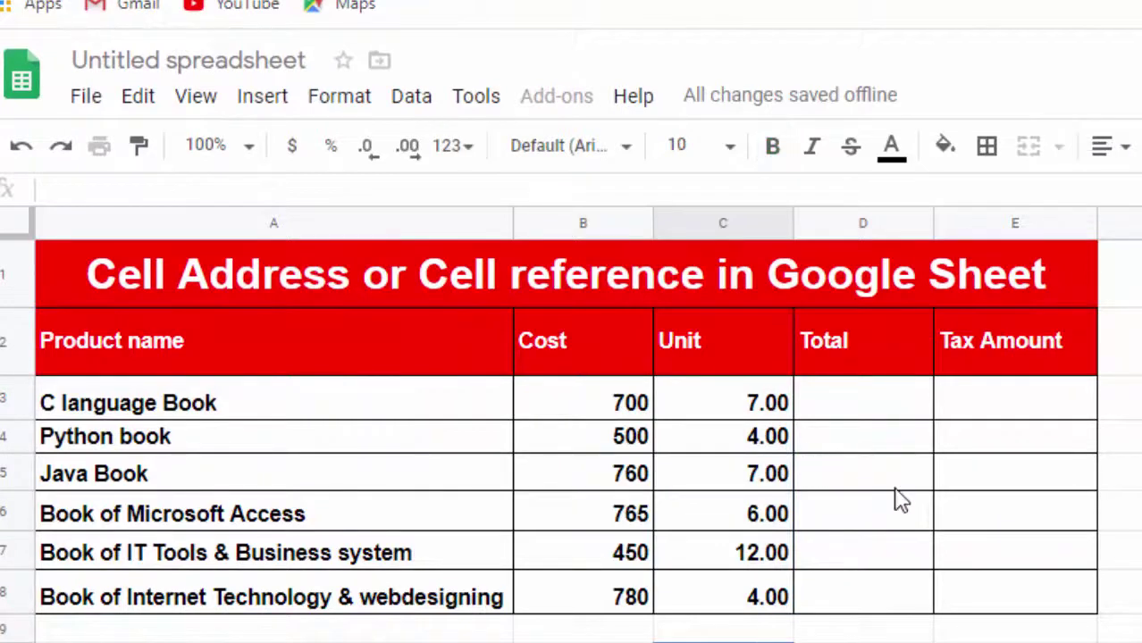
Enter =B3*C3 in D3 and copy it down to D8 for all six books.
left_click(885, 404)
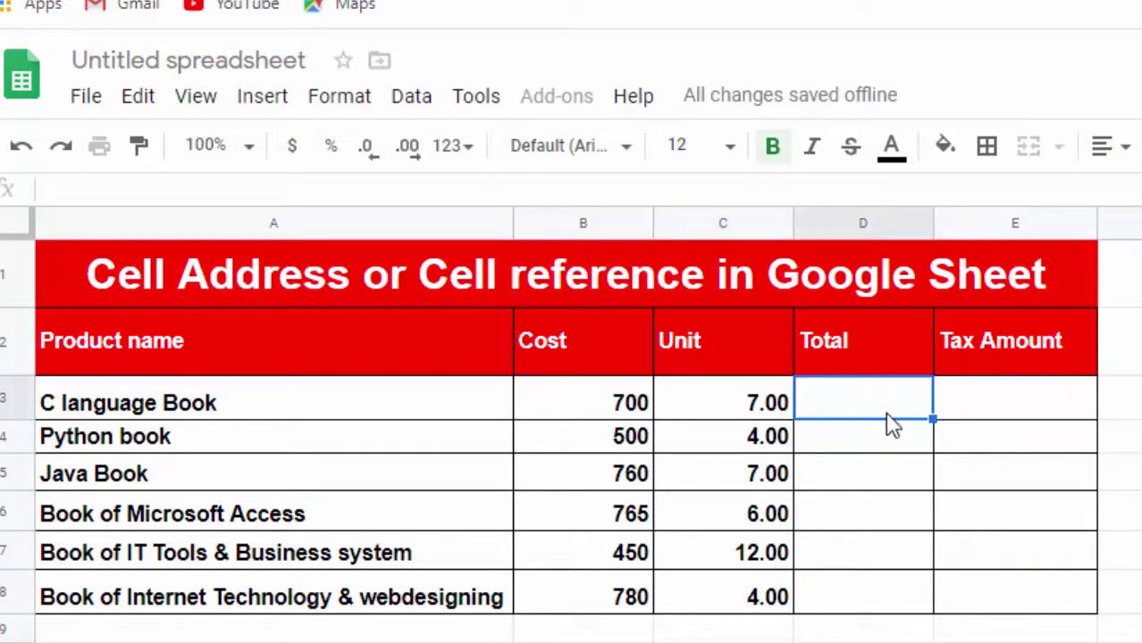
type("=")
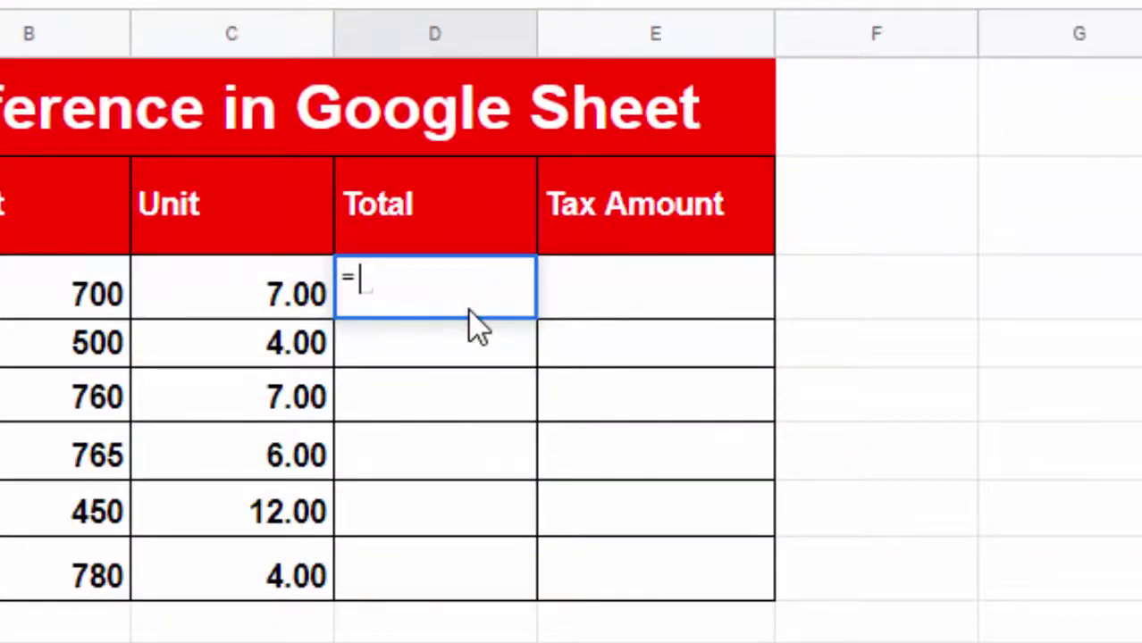
key("BackSpace")
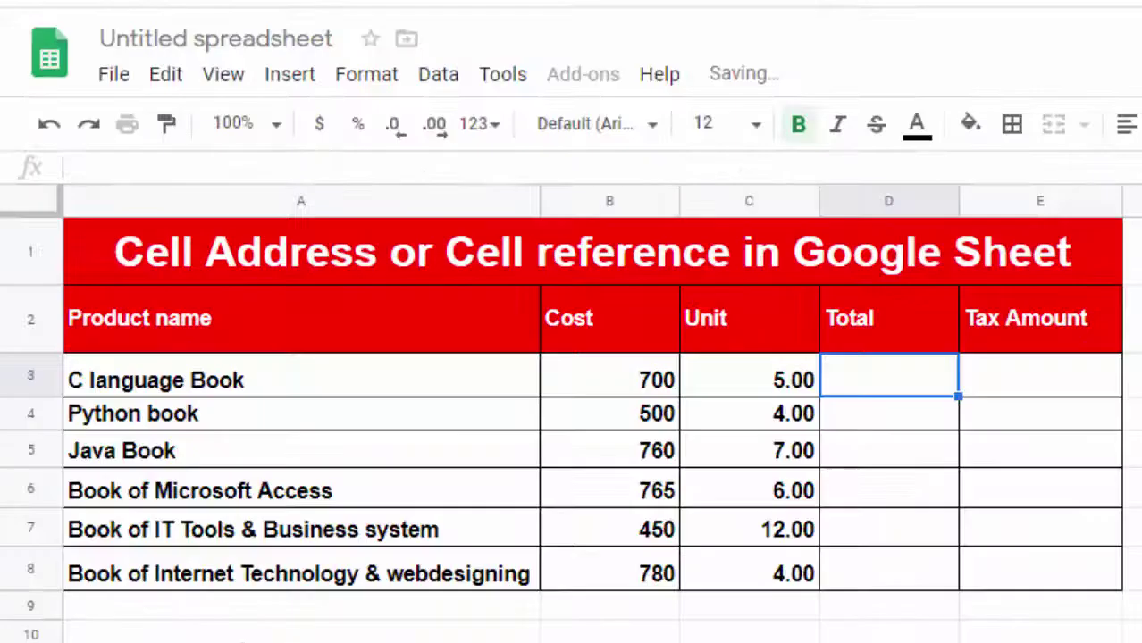
type("=")
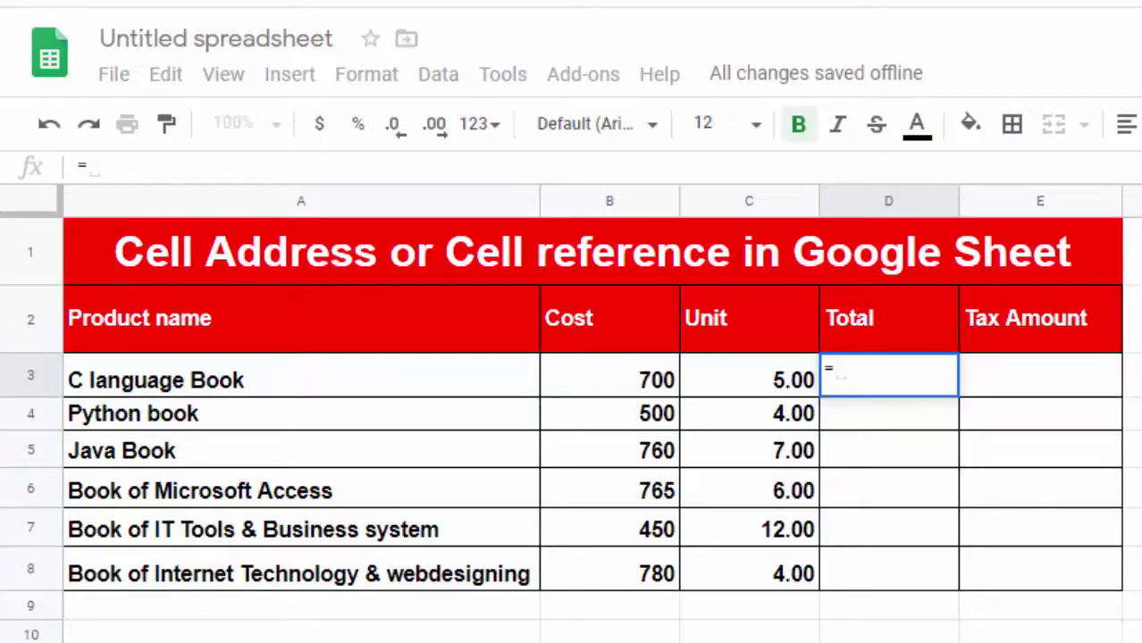
left_click(656, 382)
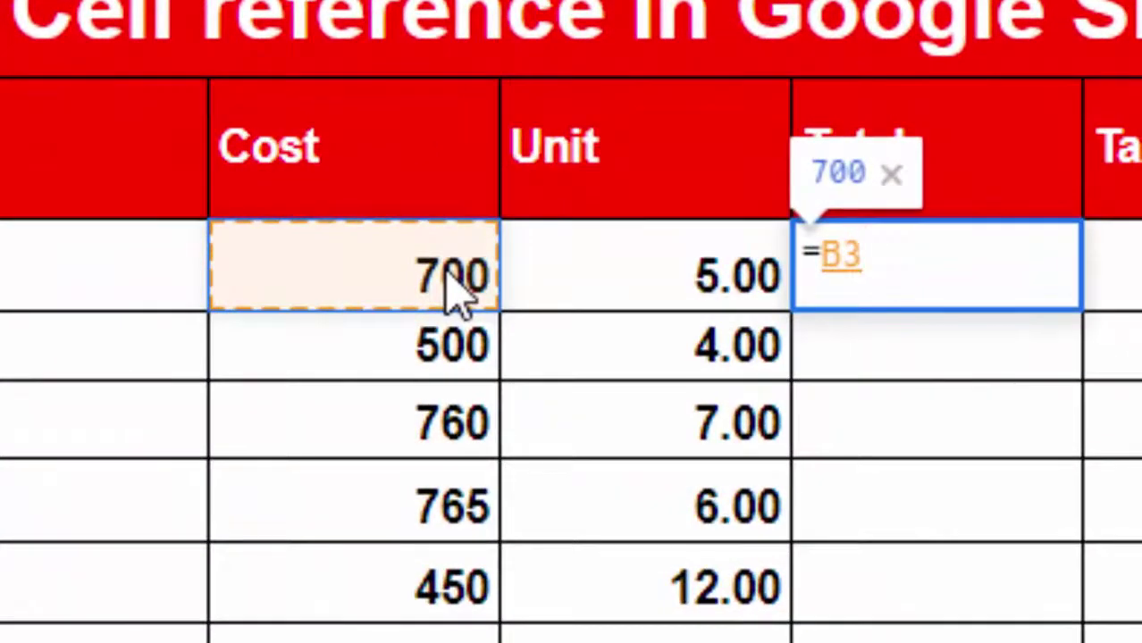
type("*")
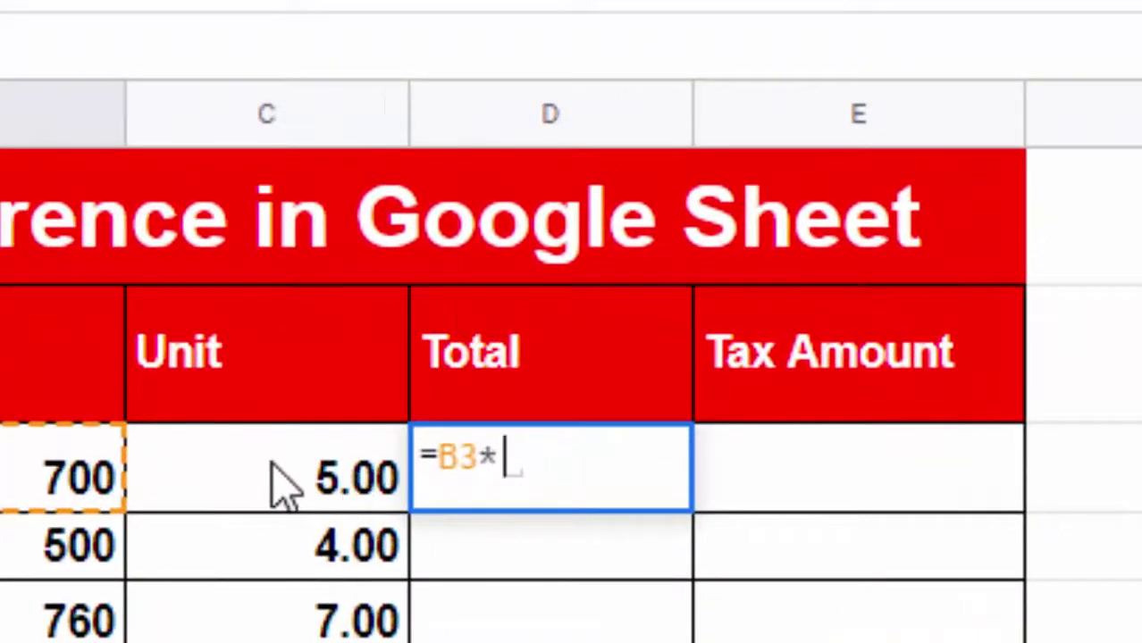
left_click(446, 392)
key("Return")
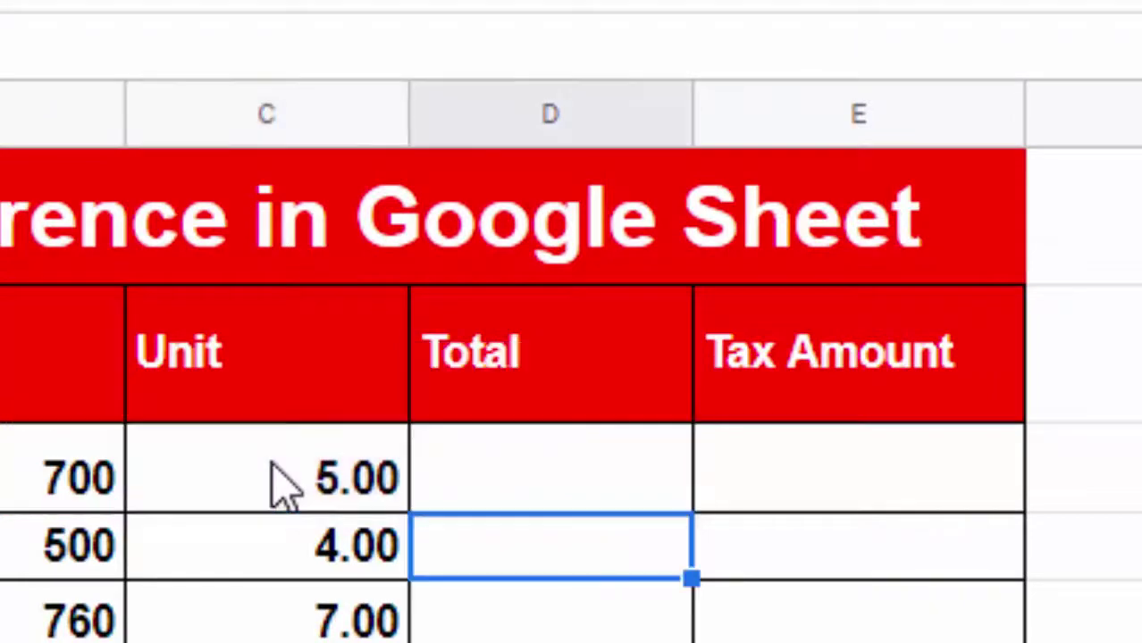
left_click(600, 500)
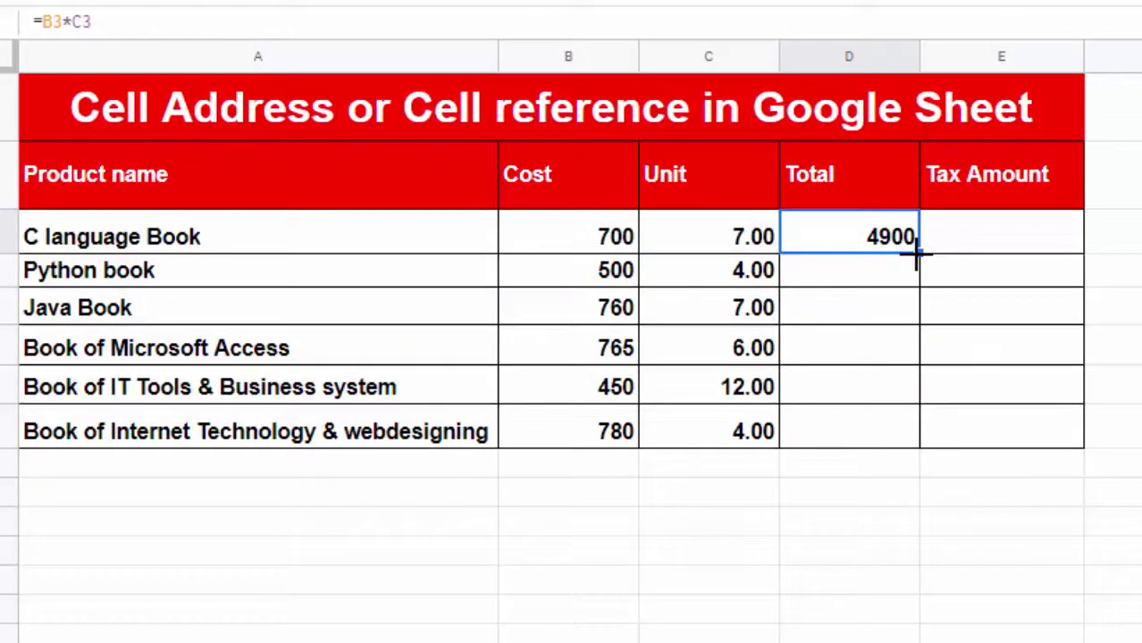
double_click(918, 254)
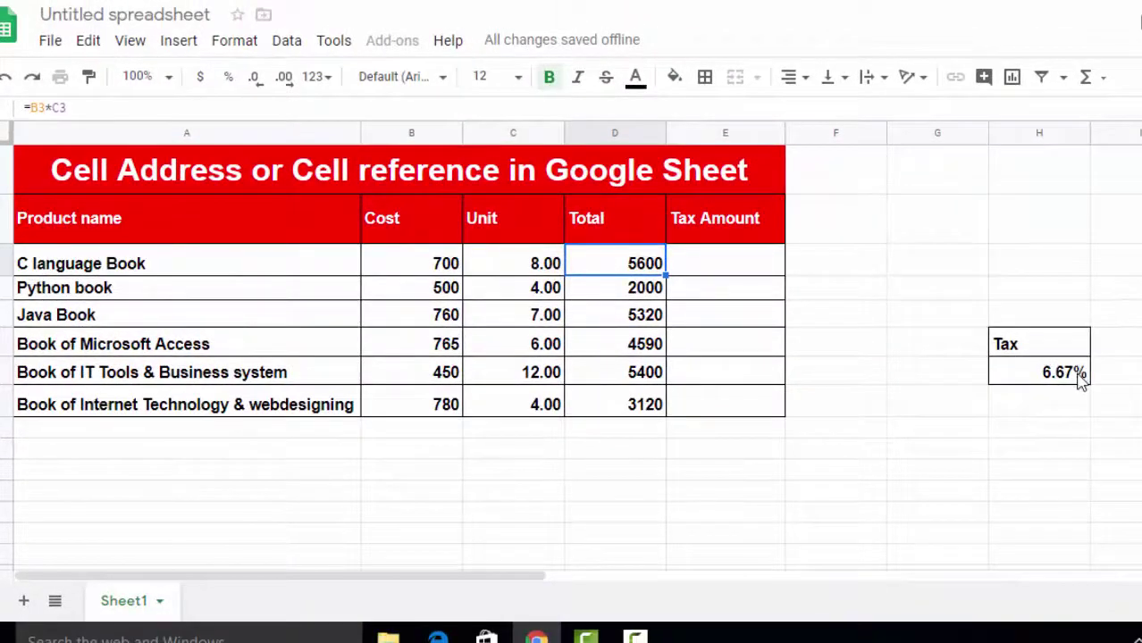
Enter =D3*H7 in E3 and fill it down to E8, giving 186.76 for the first book.
left_click(739, 269)
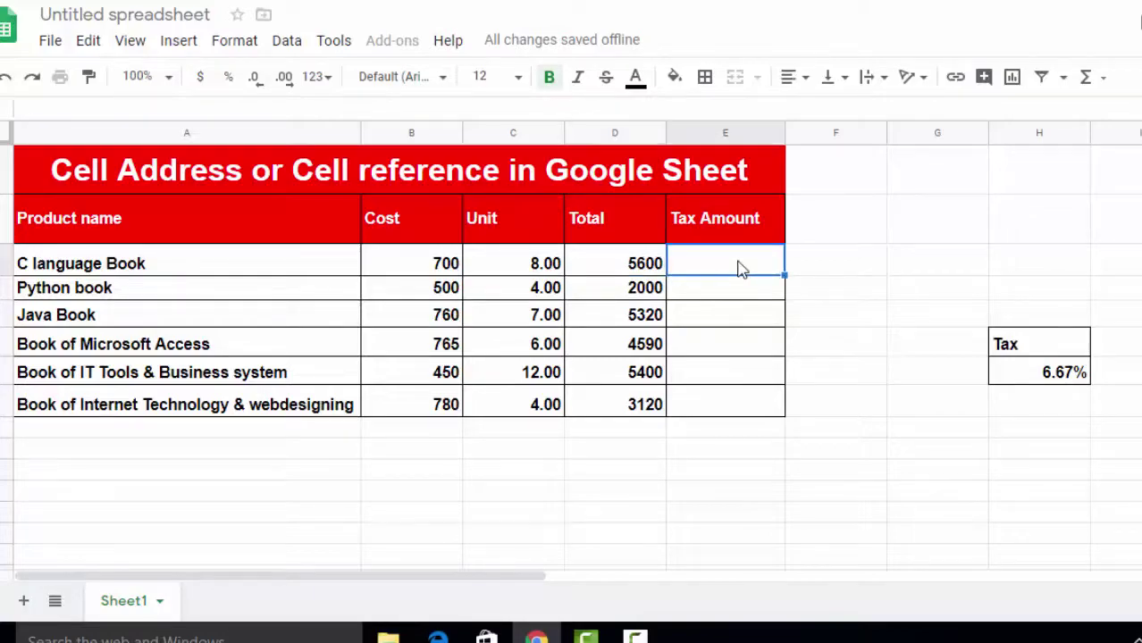
type("=")
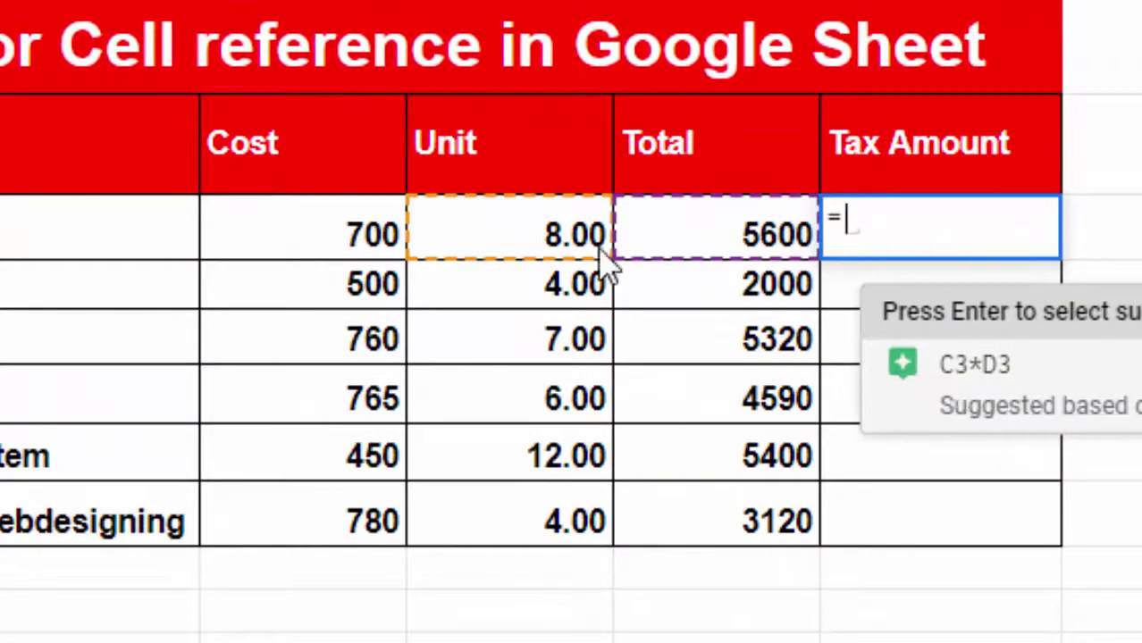
left_click(699, 235)
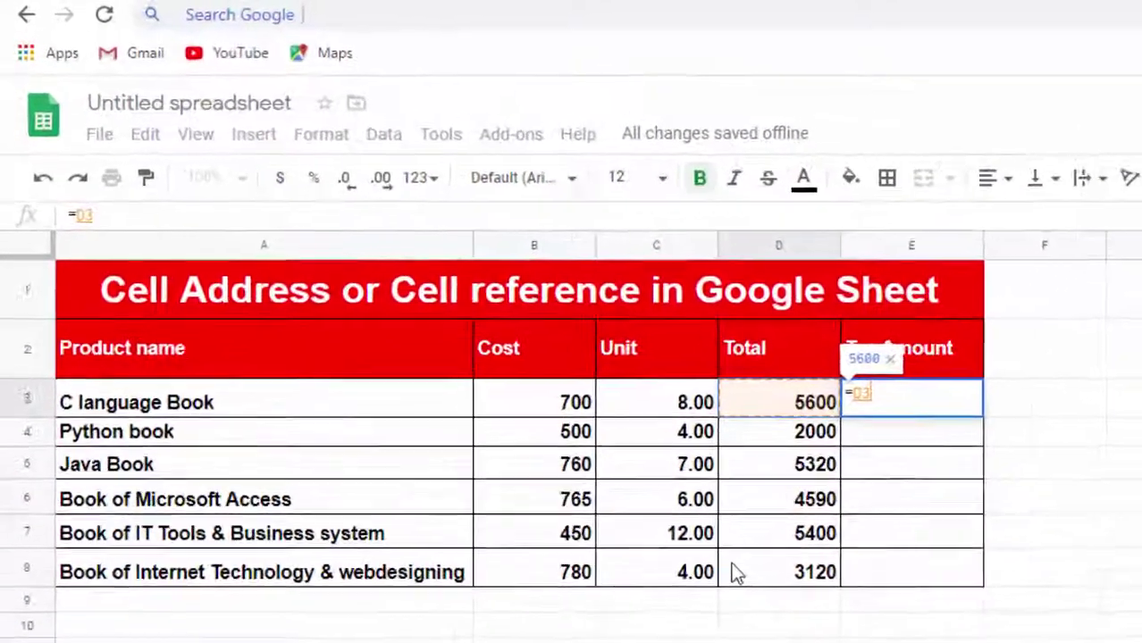
type("*")
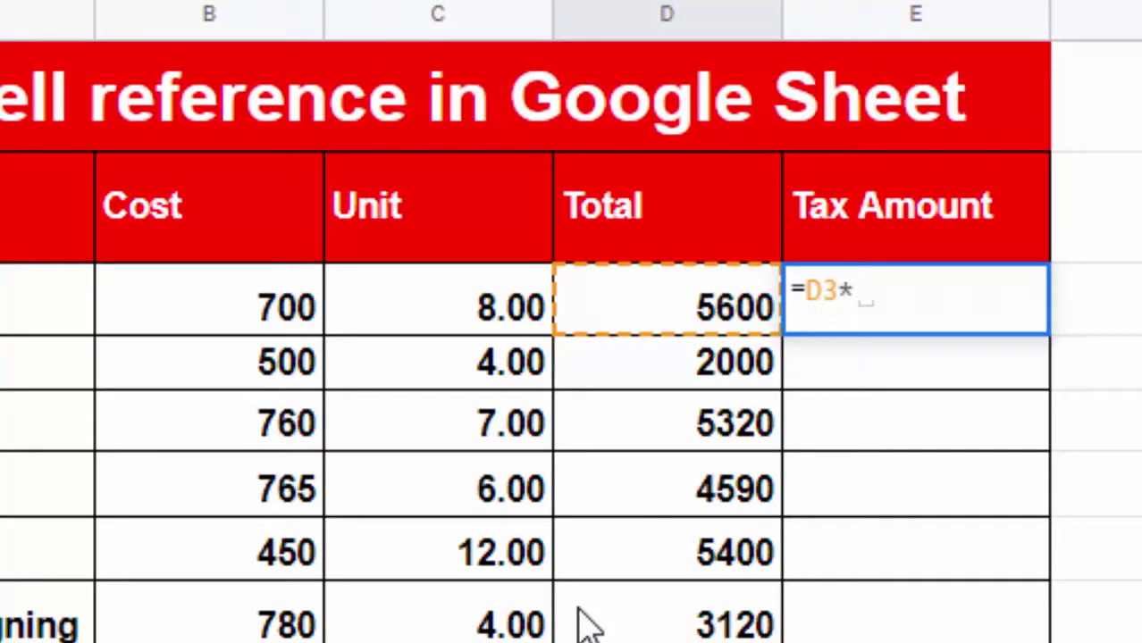
type("H7")
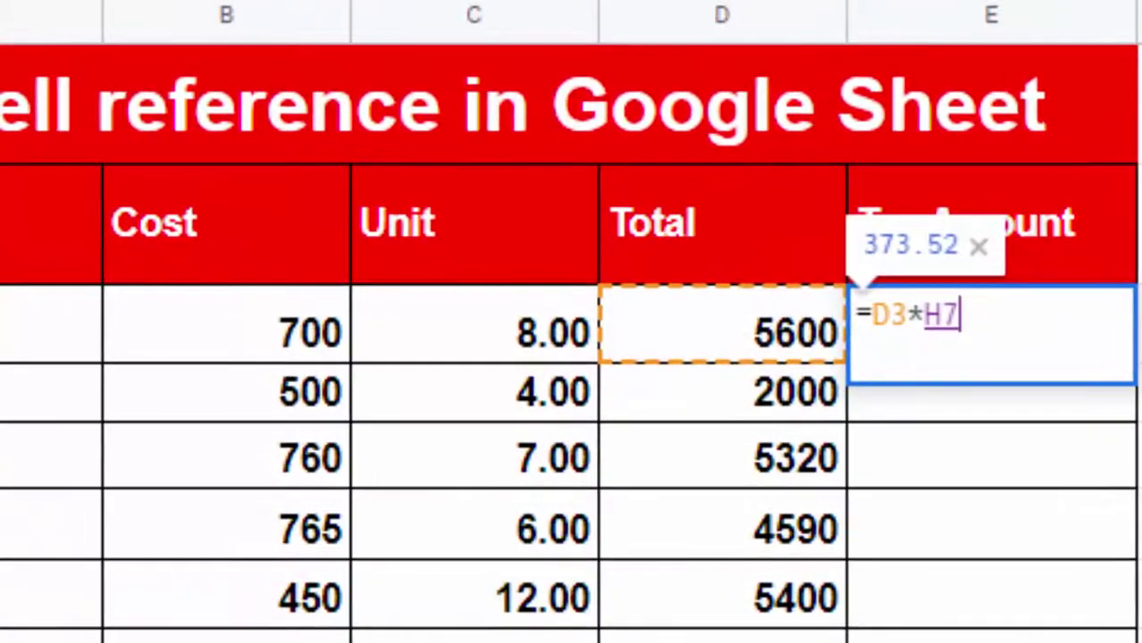
type("\\")
key("Return")
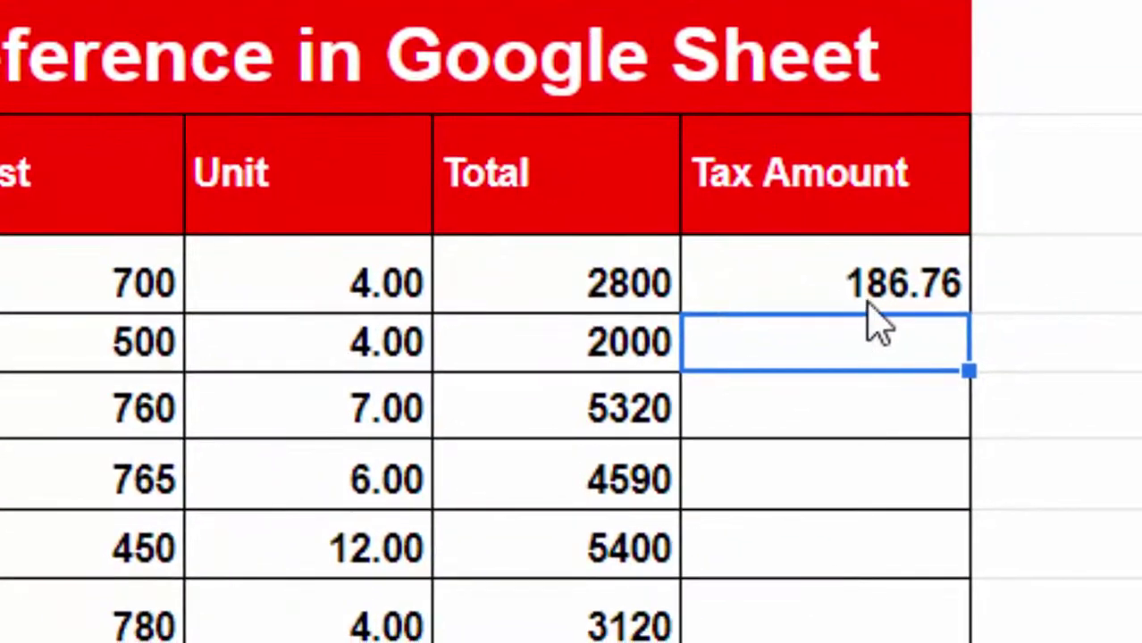
left_click(898, 309)
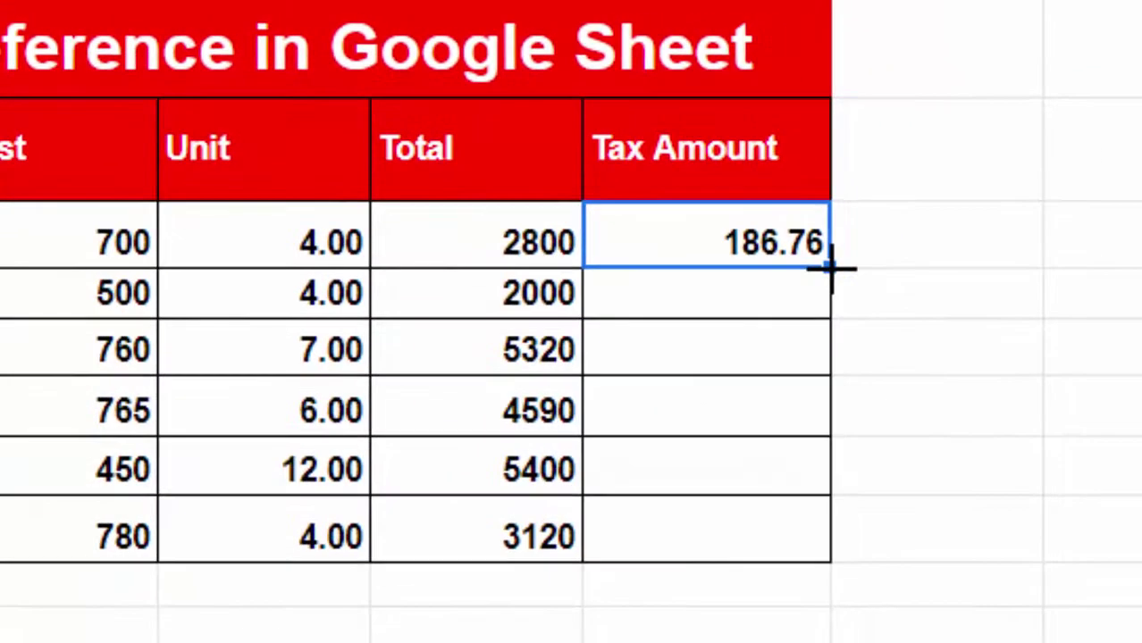
double_click(829, 266)
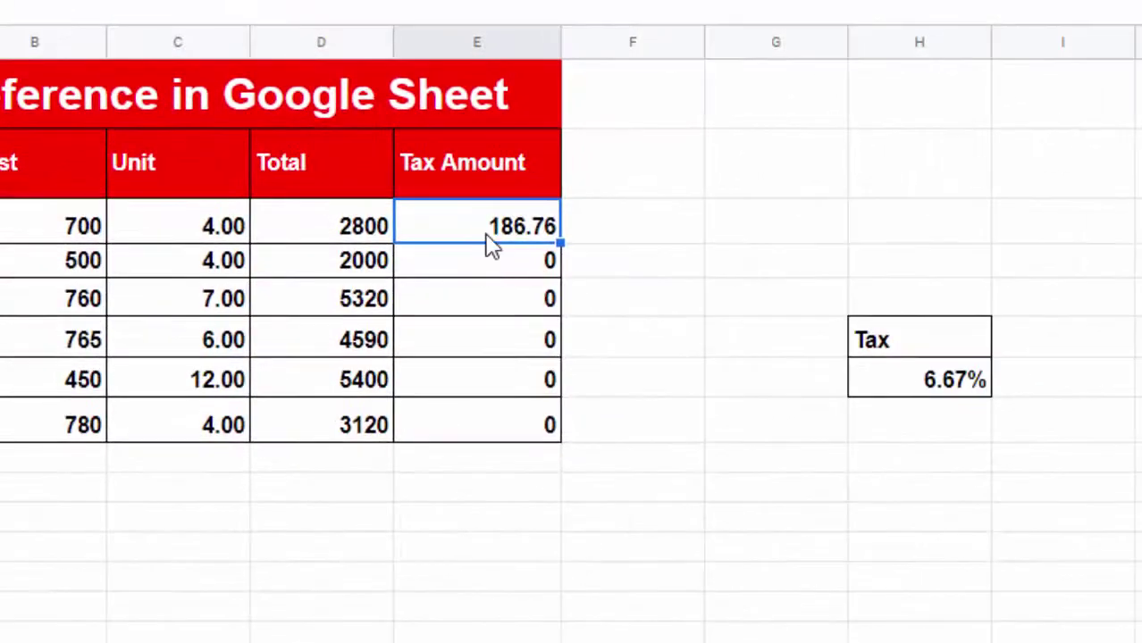
left_click(929, 404)
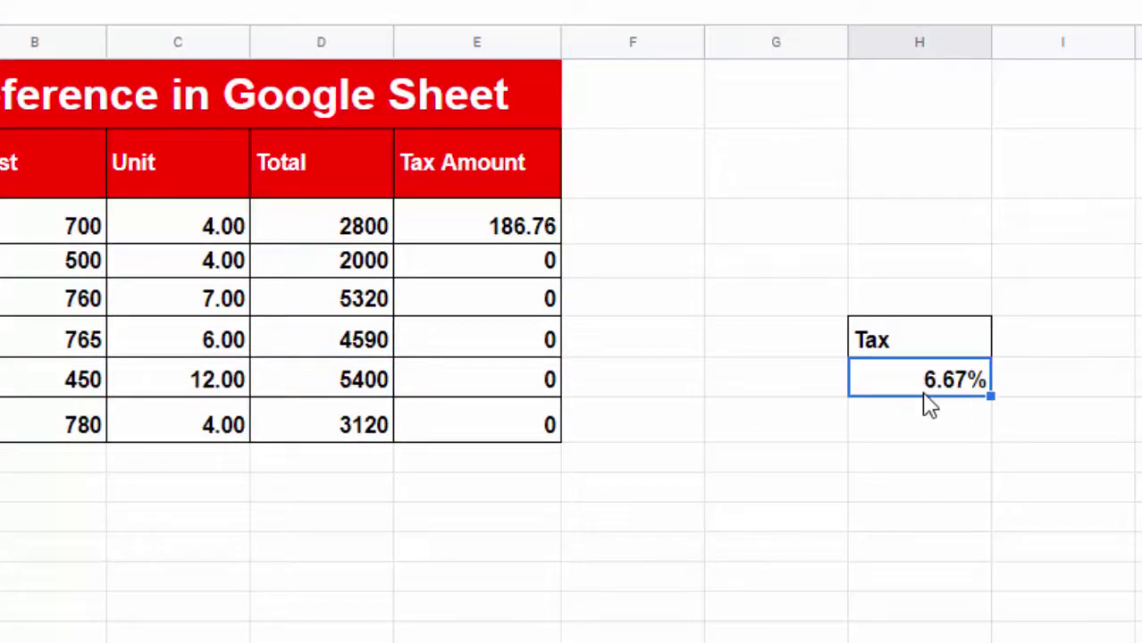
left_click(751, 280)
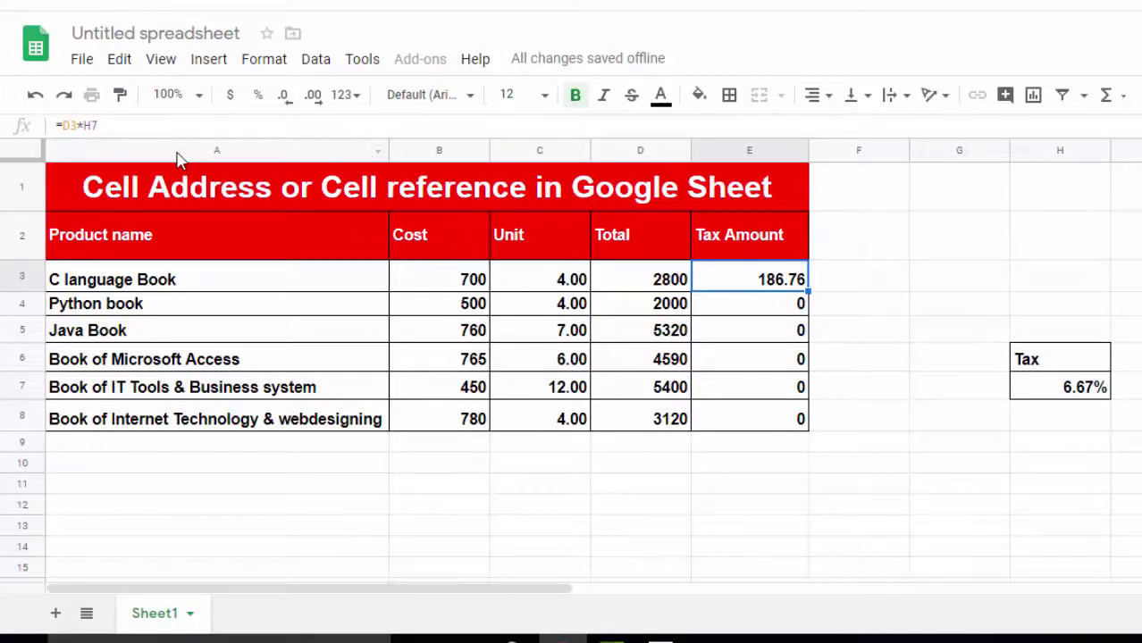
key("F2")
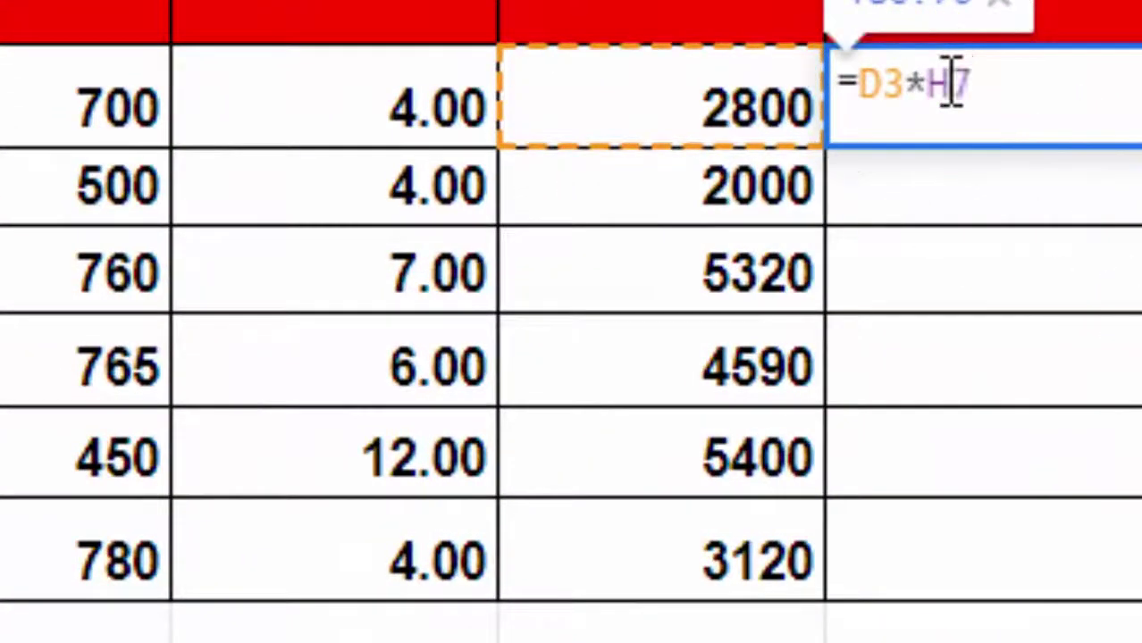
left_click_drag(976, 82, 835, 82)
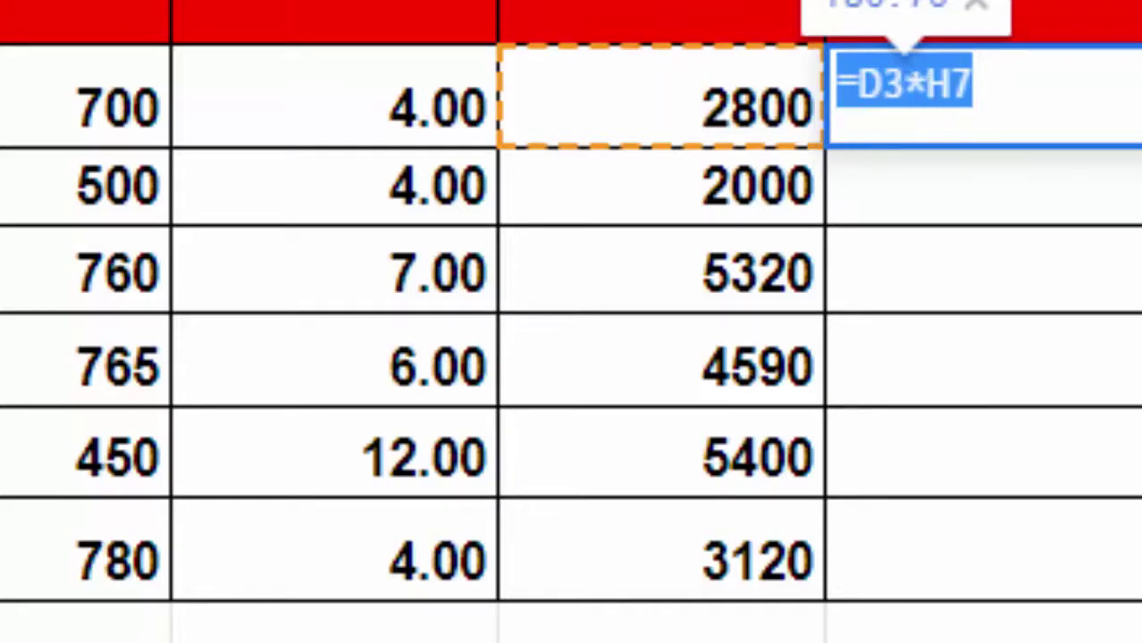
key("Return")
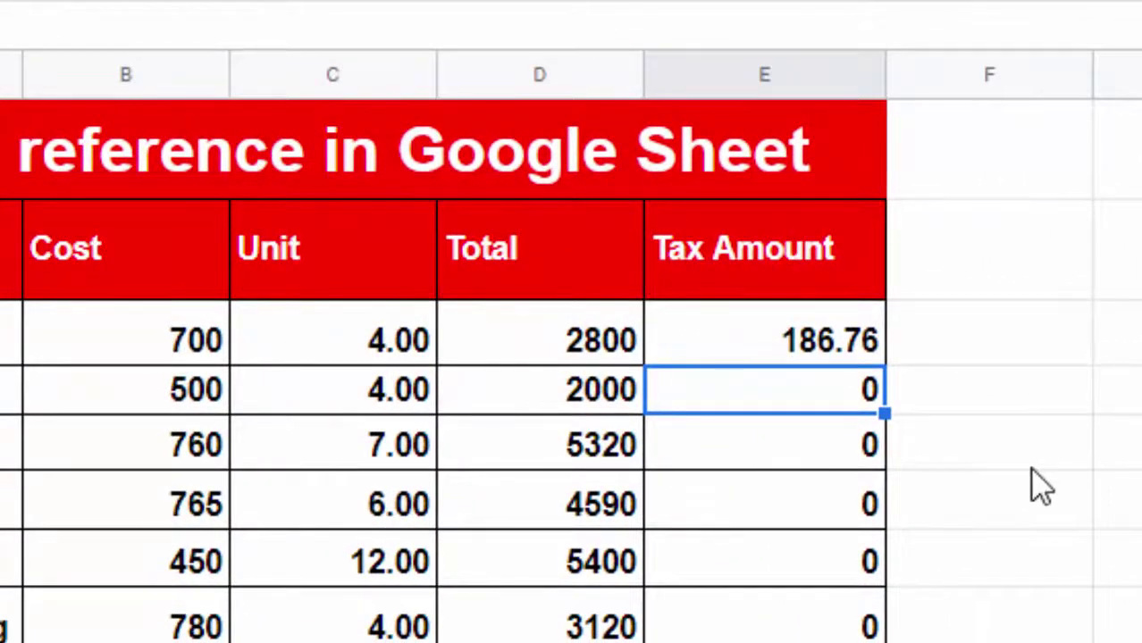
key("F2")
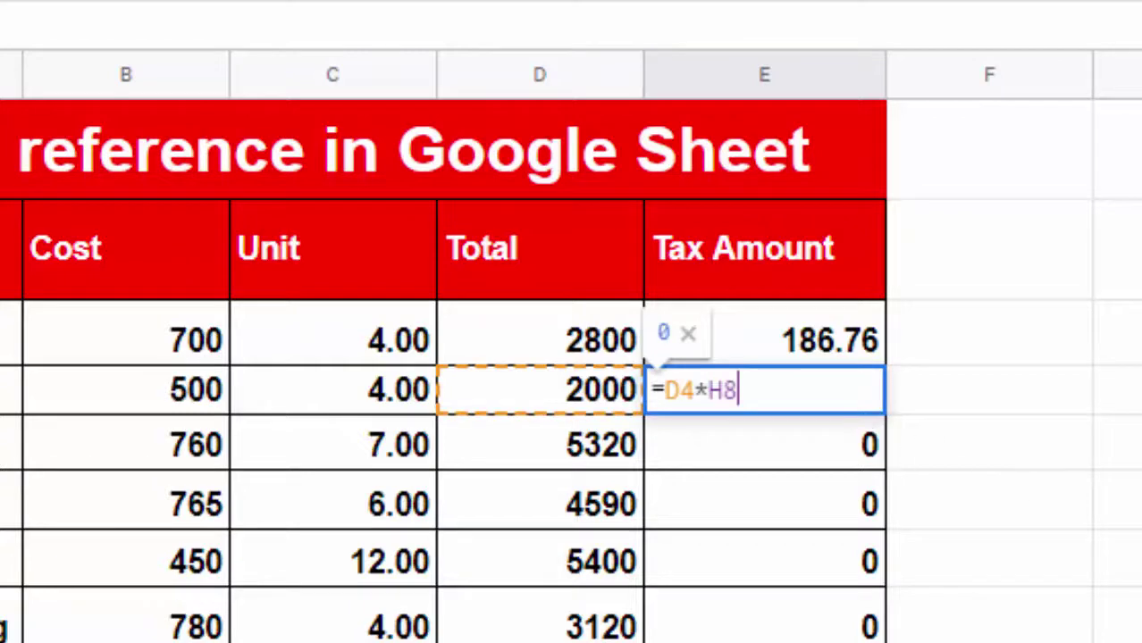
left_click(676, 388)
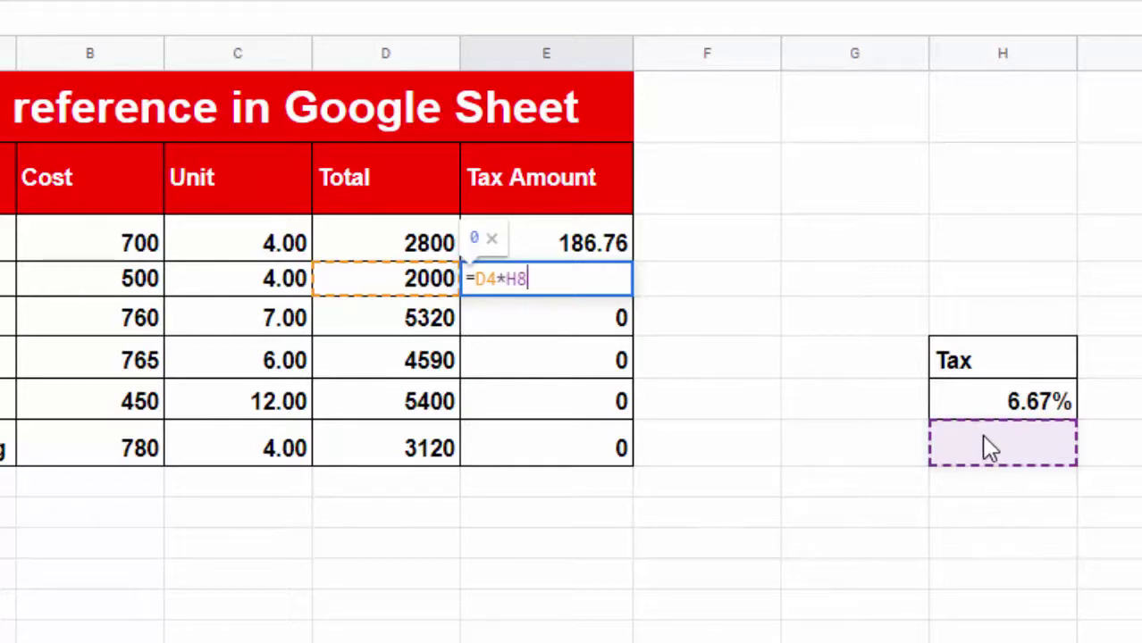
key("Return")
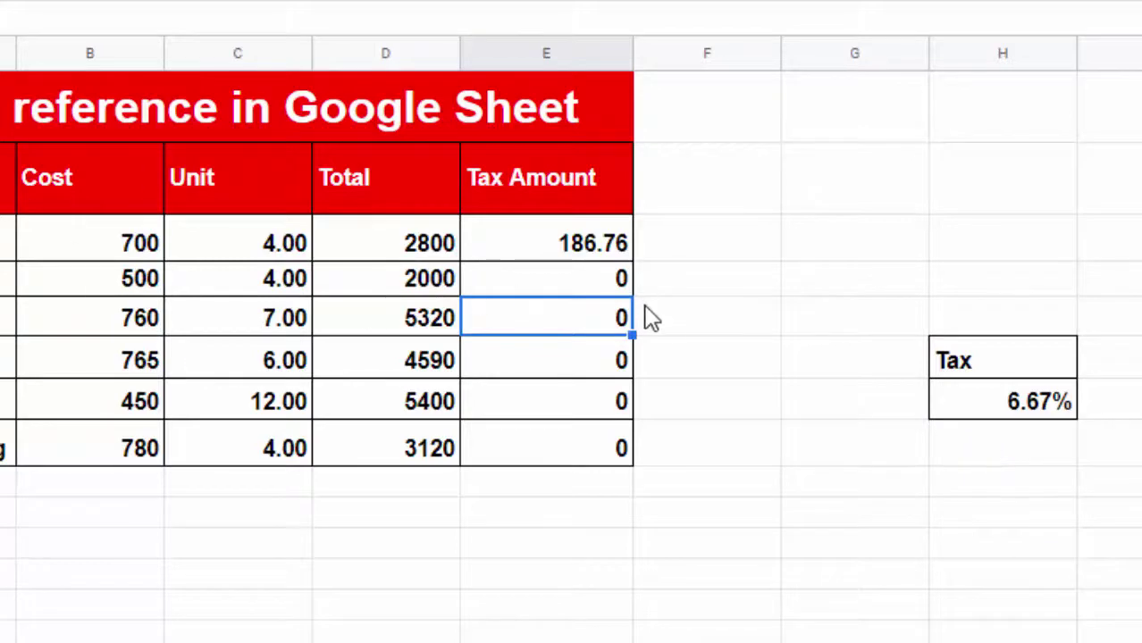
double_click(594, 317)
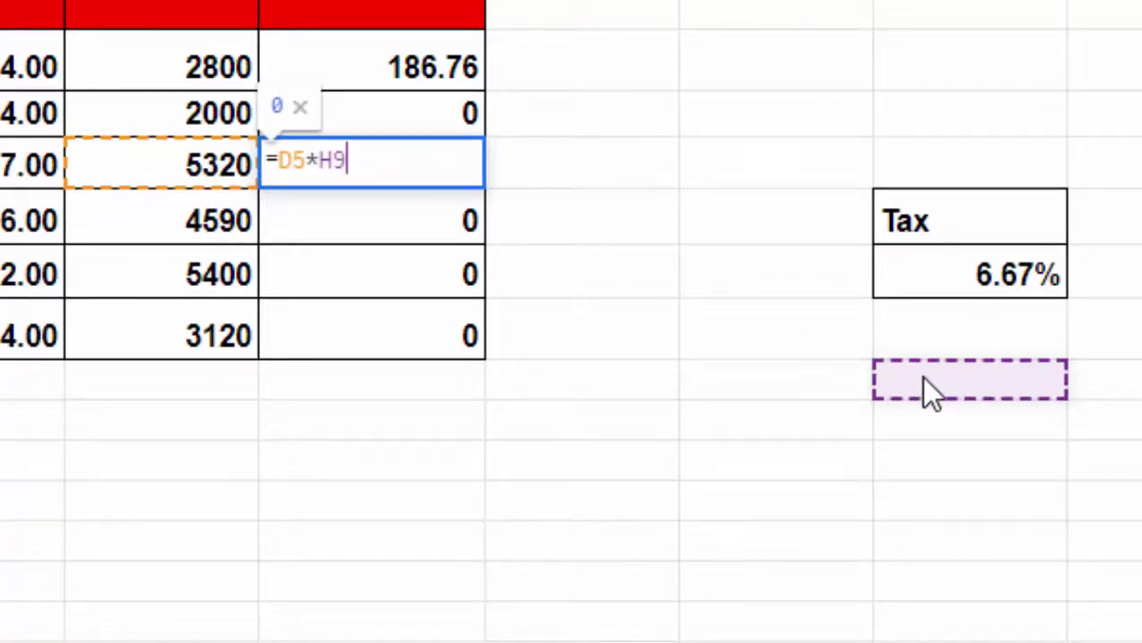
key("Return")
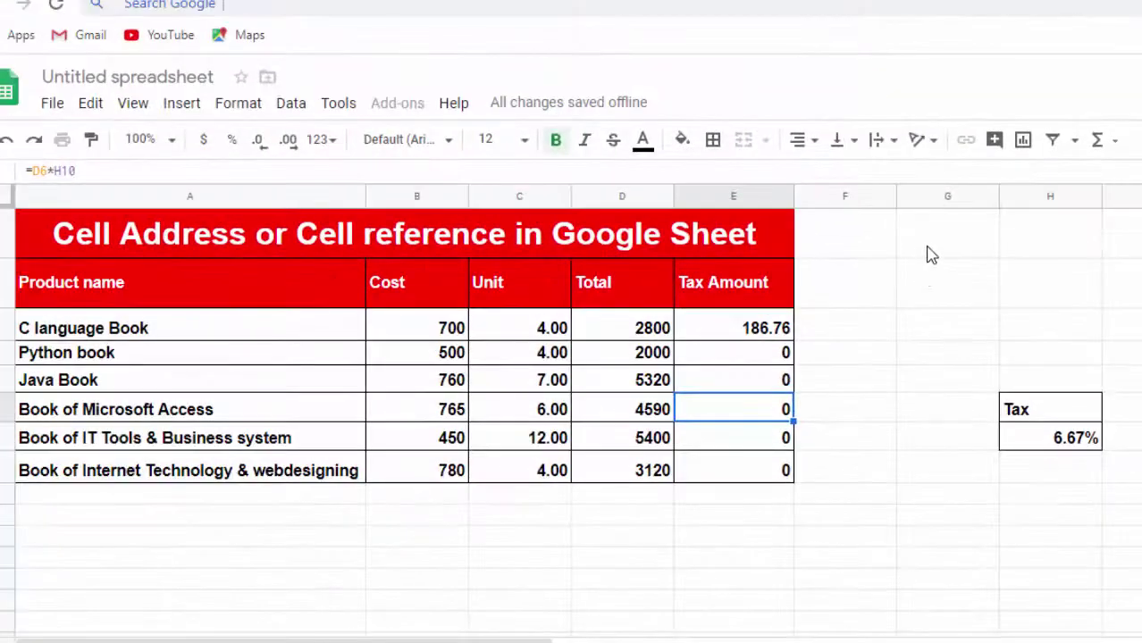
left_click(927, 247)
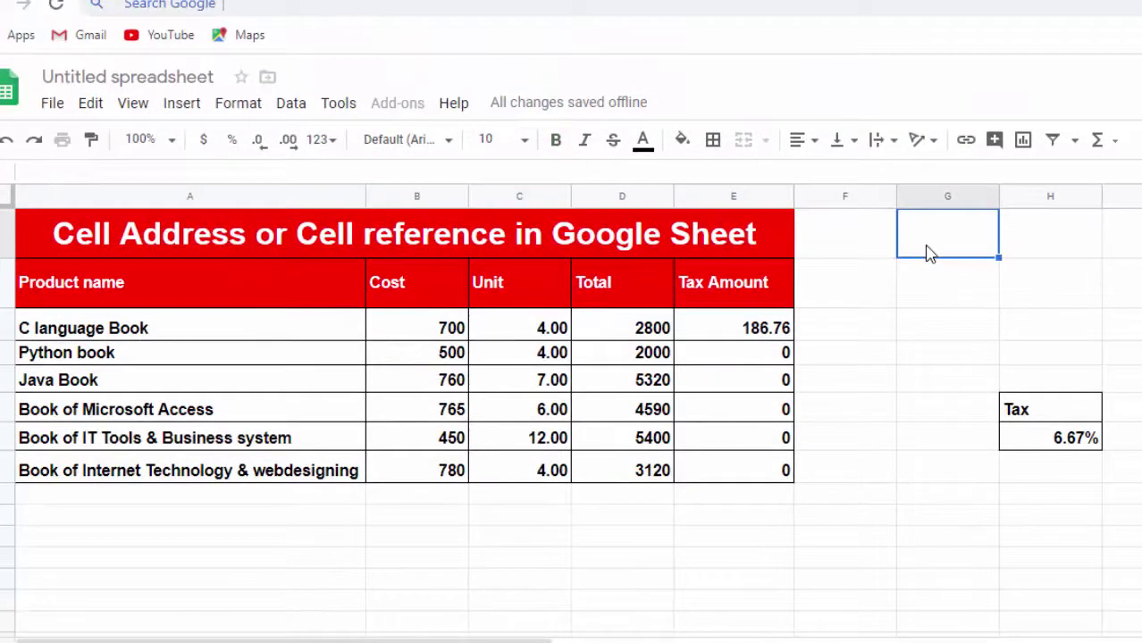
Type the labels Relative cell Address, Mixed and Absolute into G1, G2 and G3.
type("Re")
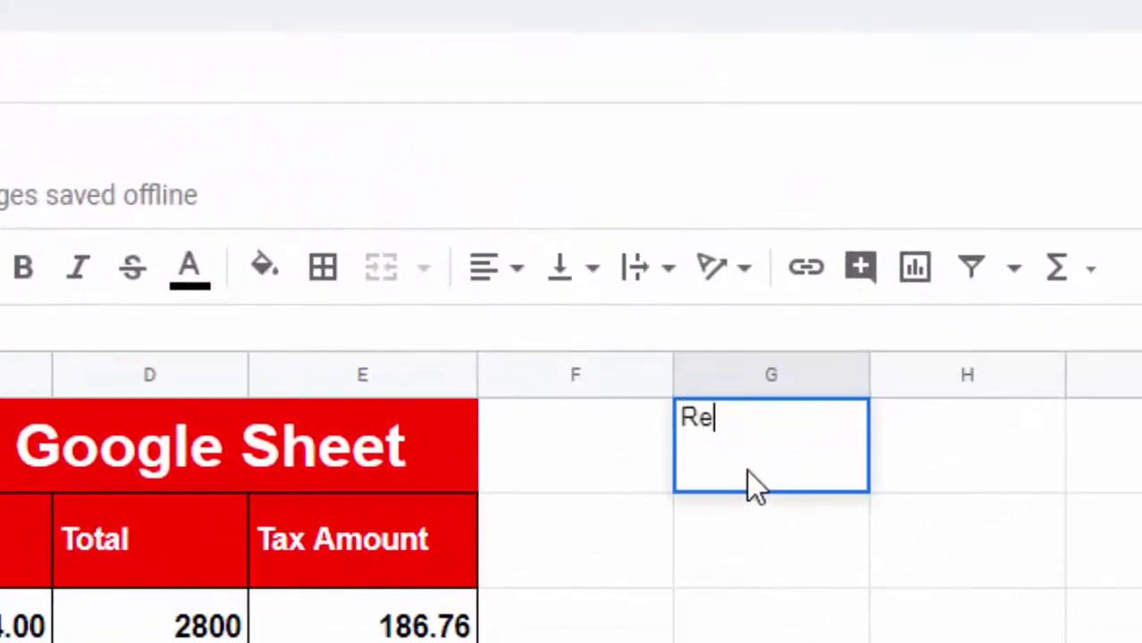
type("lative cell Address")
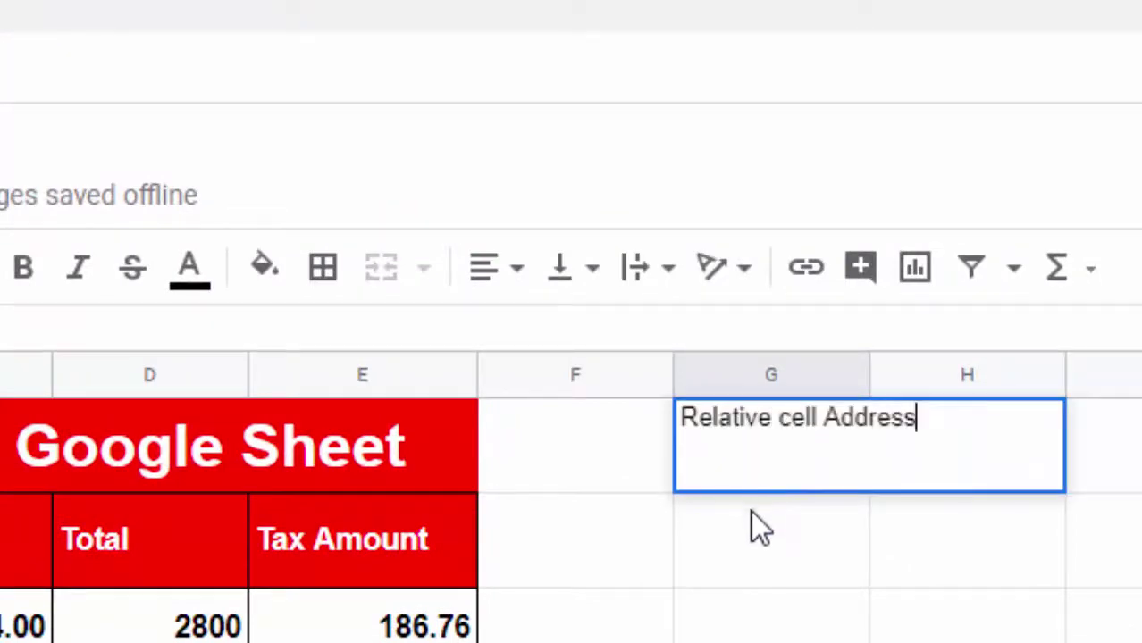
left_click(750, 520)
type("Mo")
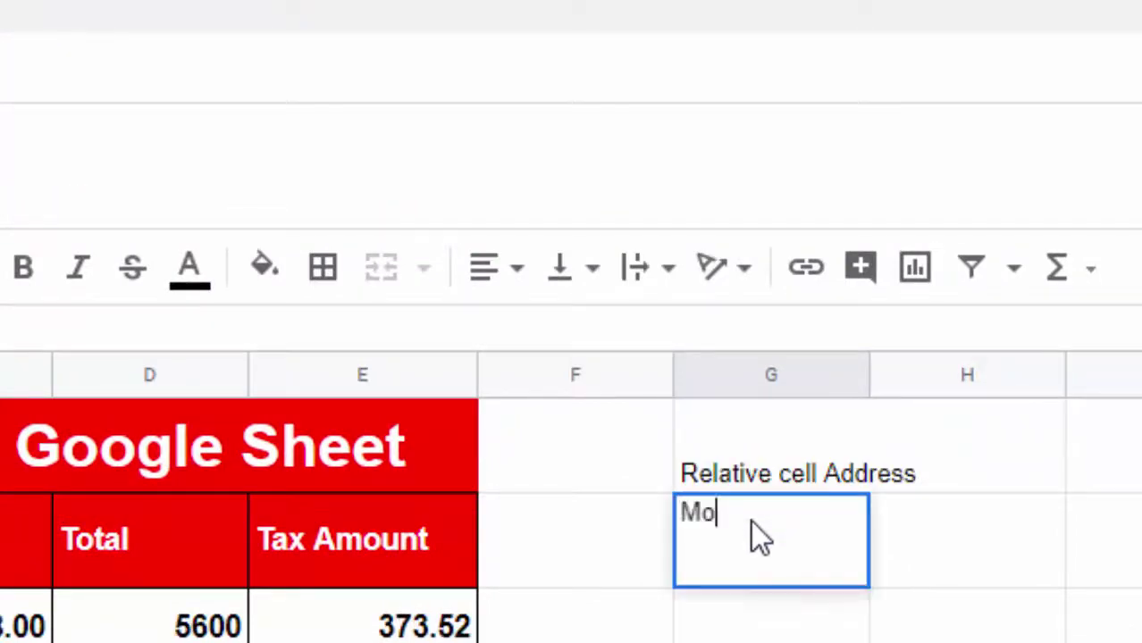
key("BackSpace")
type("ixed")
left_click(692, 506)
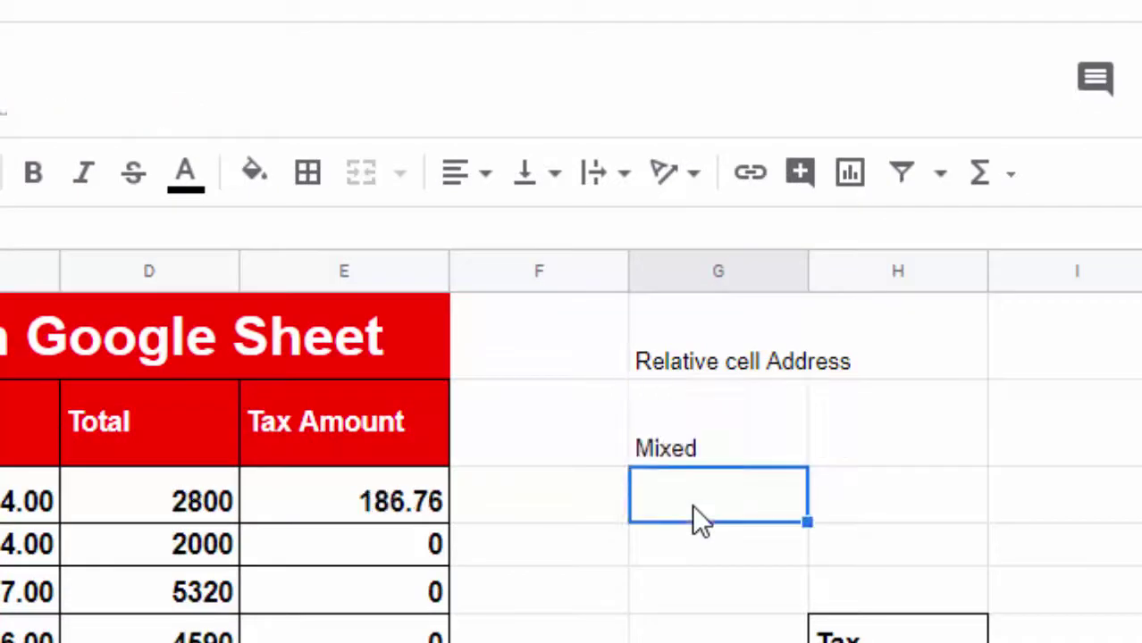
type("Abso")
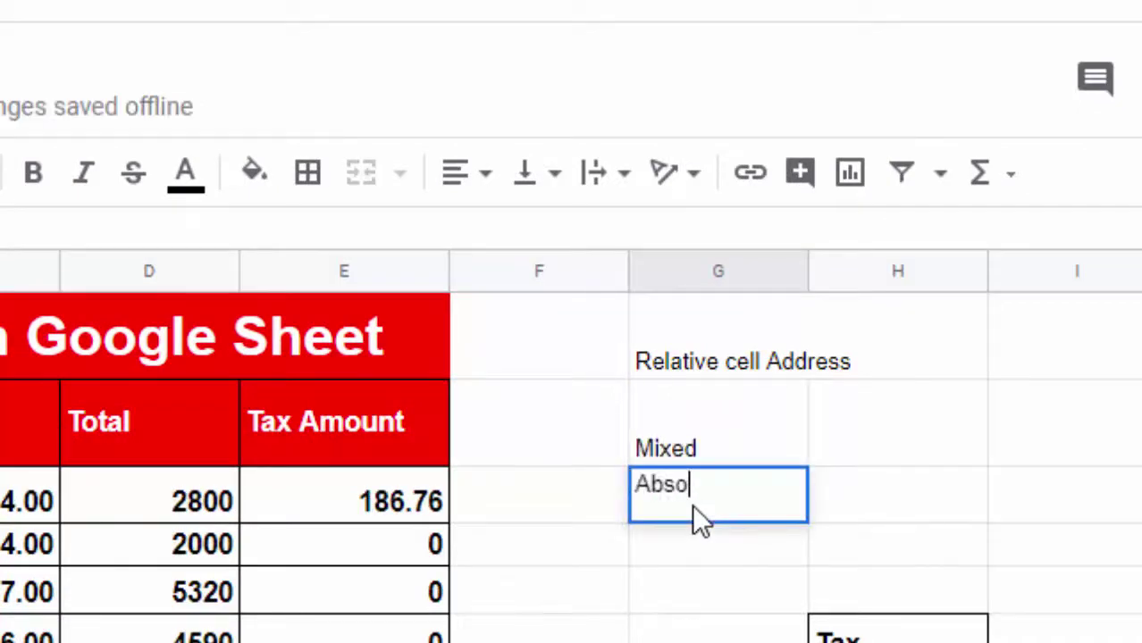
type("lute")
left_click(916, 444)
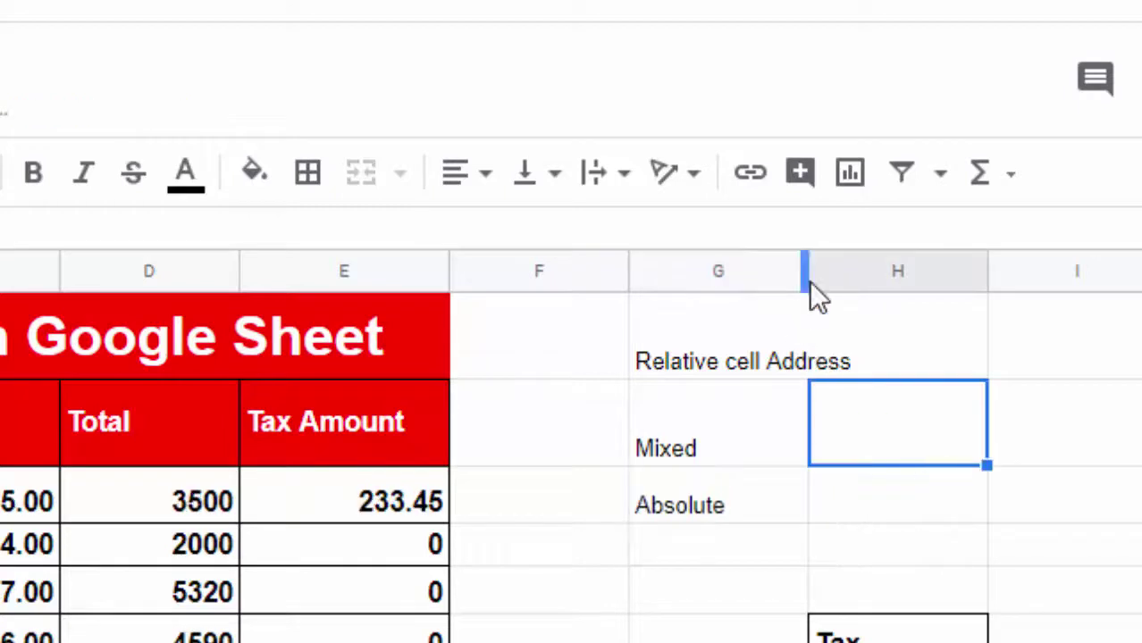
Widen column G so the three labels fit.
left_click_drag(805, 270, 901, 315)
left_click(871, 330)
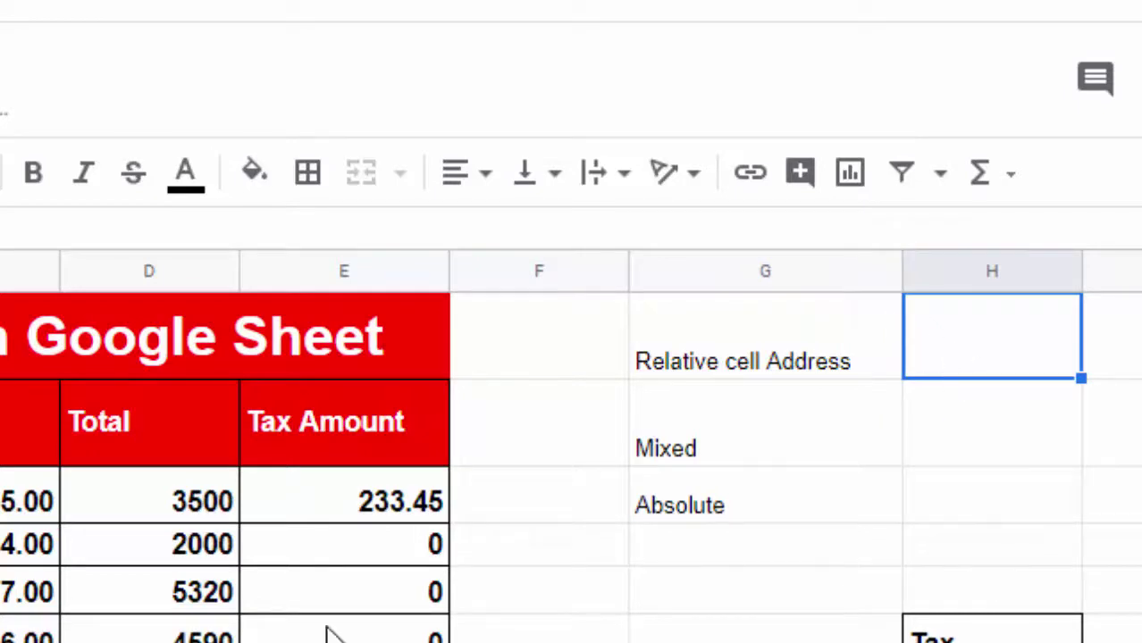
left_click(356, 502)
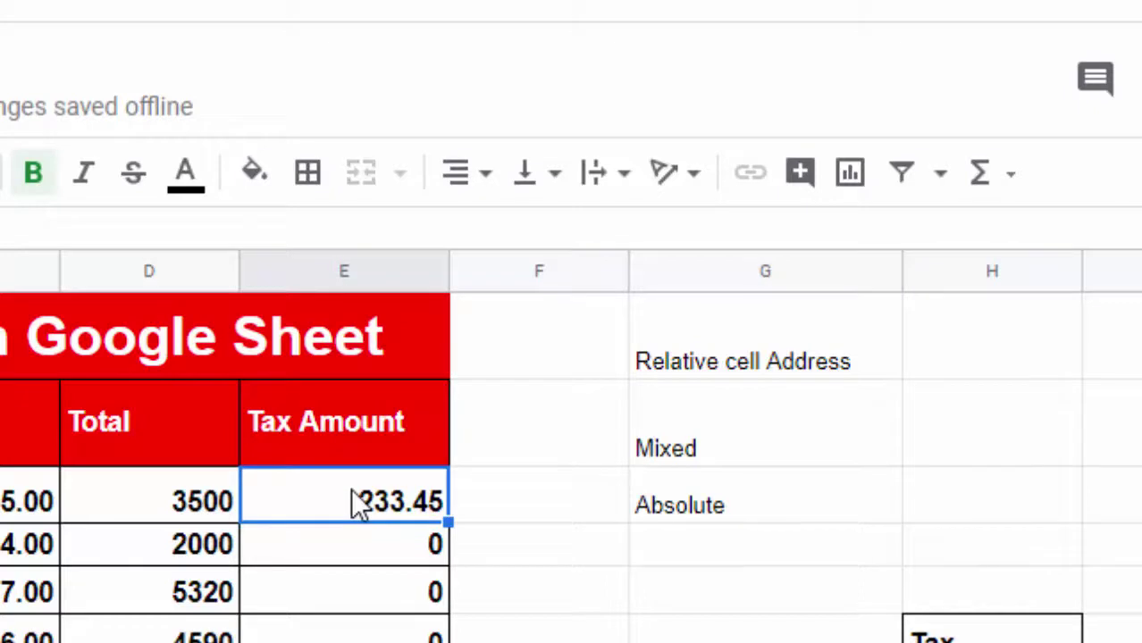
Check E3's =D3*H7 formula, then enter H7 beside Relative cell Address and beside Mixed.
double_click(357, 505)
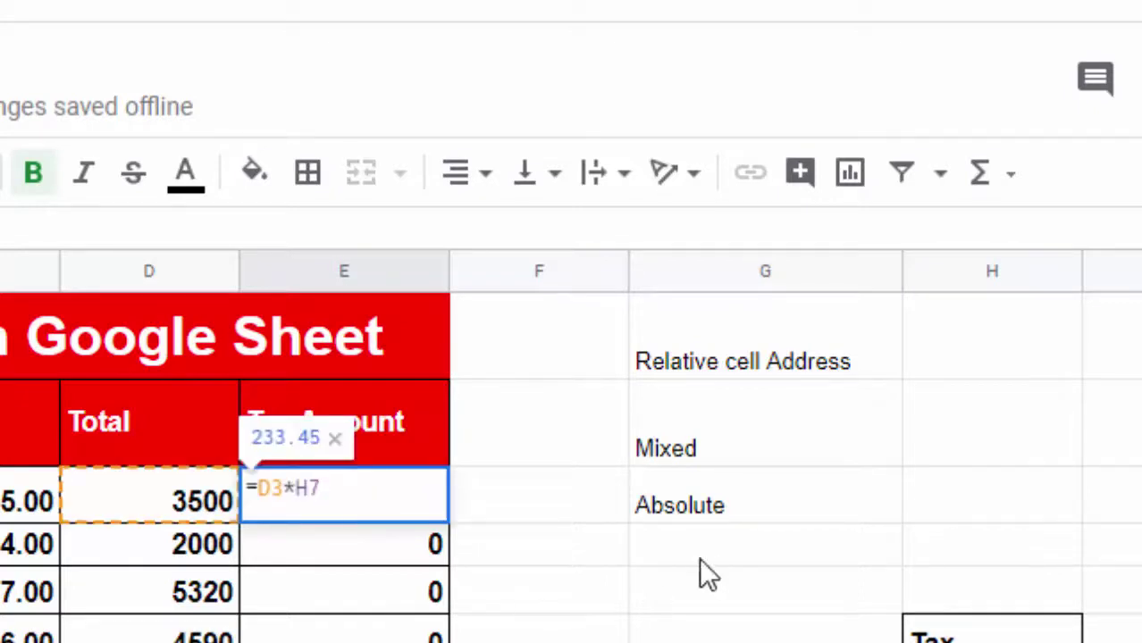
left_click(1004, 356)
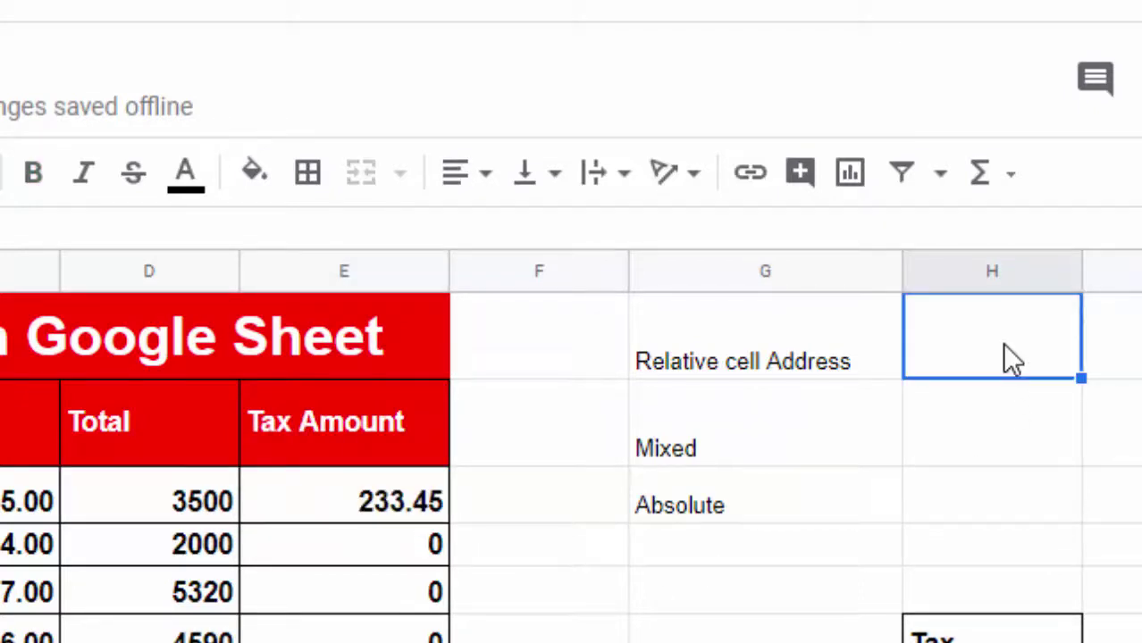
type("H7")
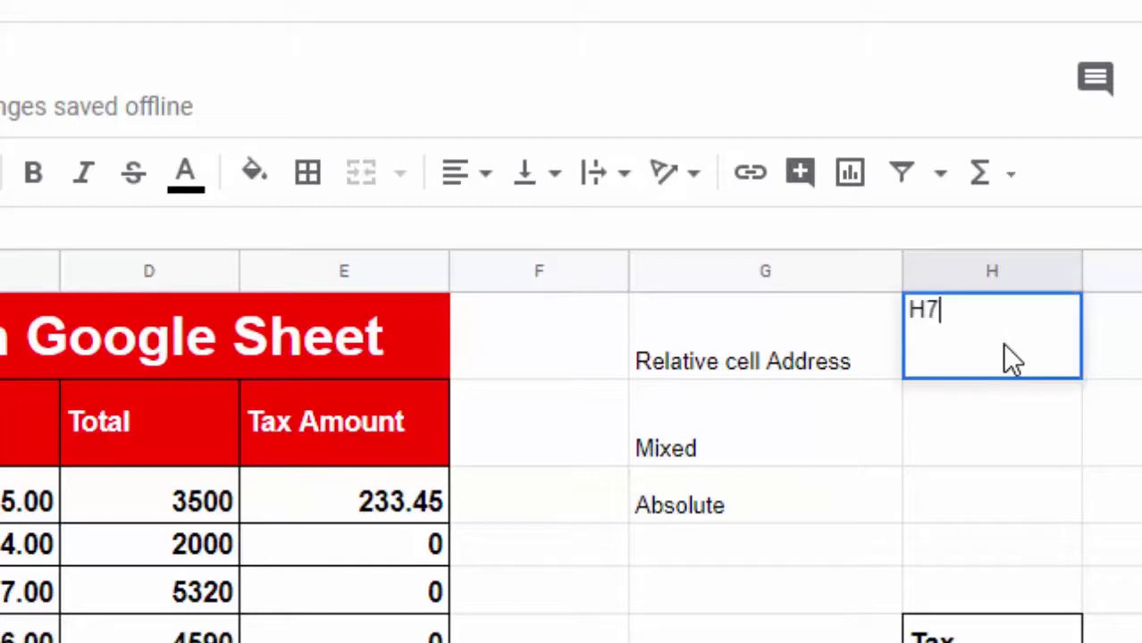
left_click(1012, 507)
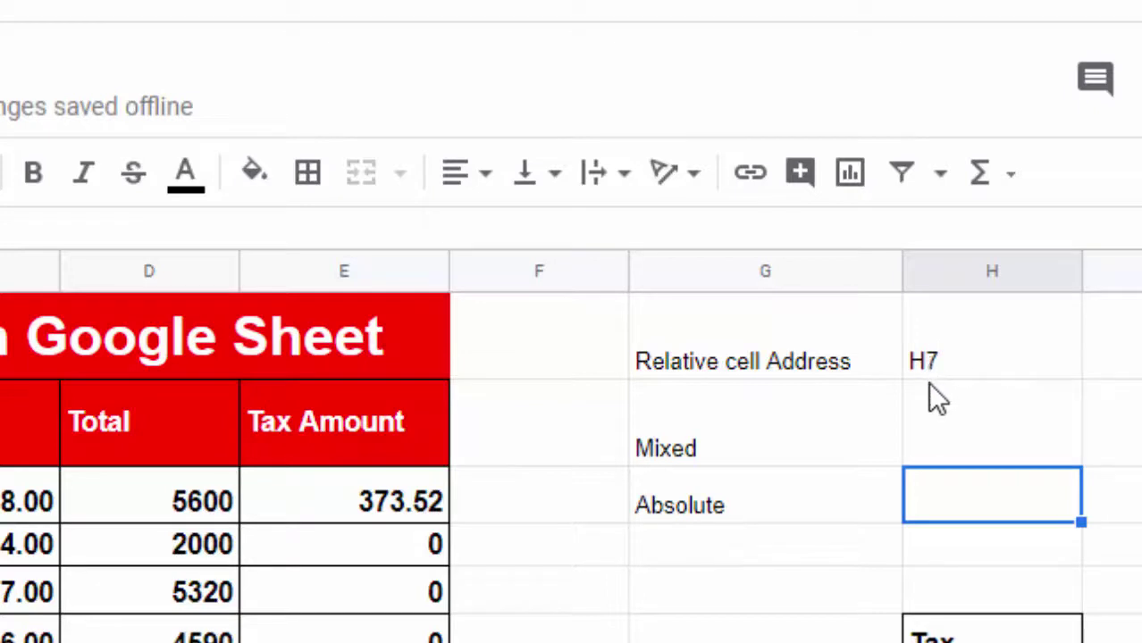
left_click(940, 405)
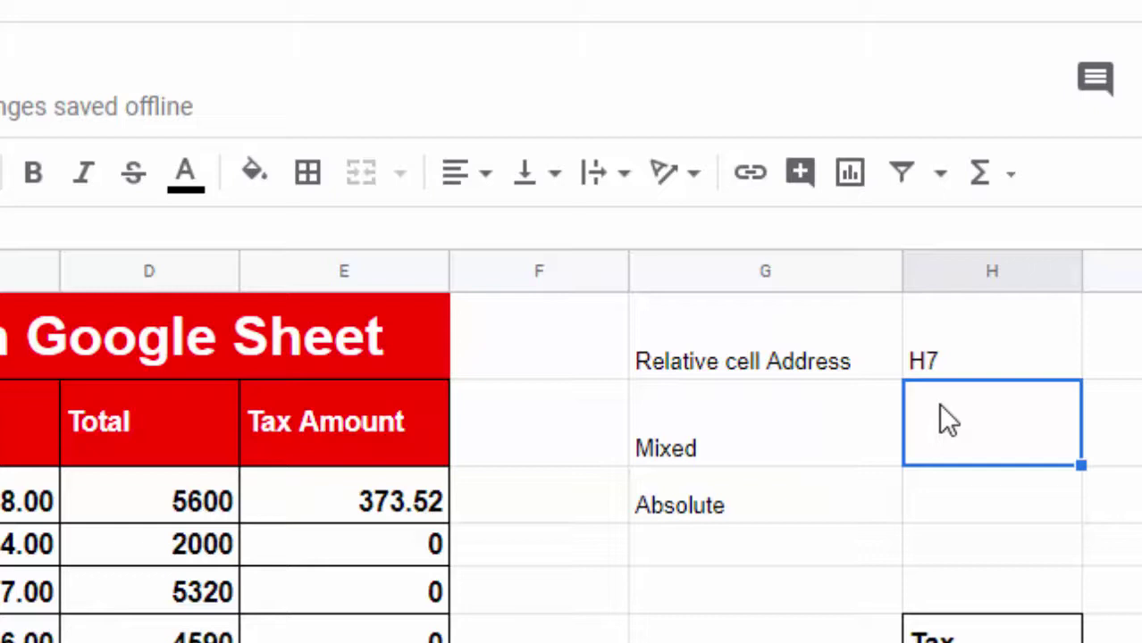
type("H")
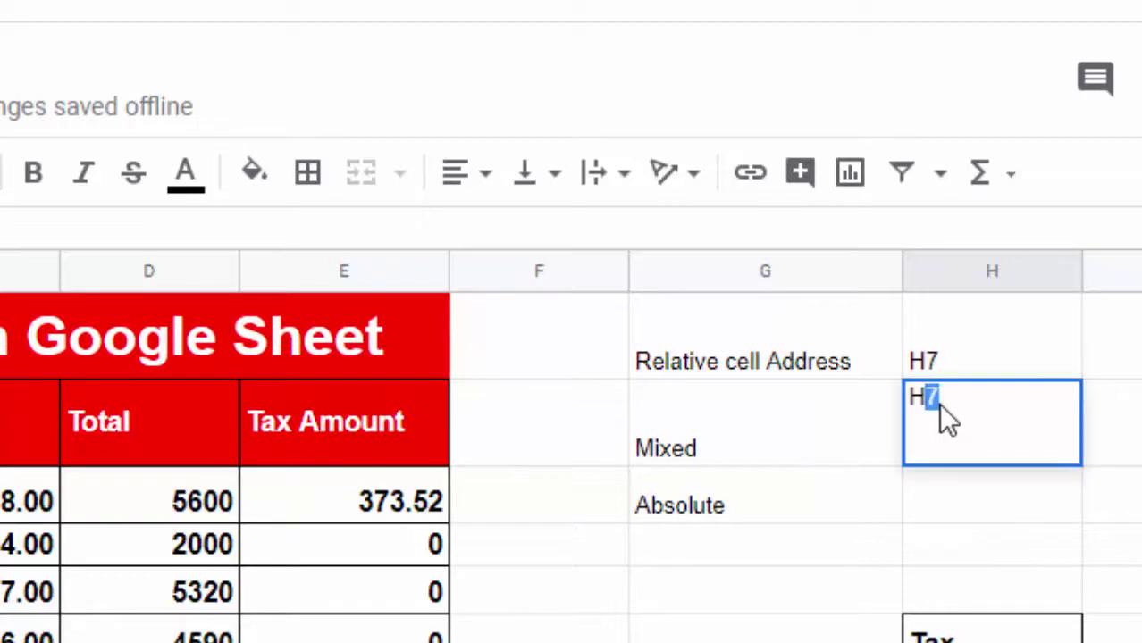
key("Home")
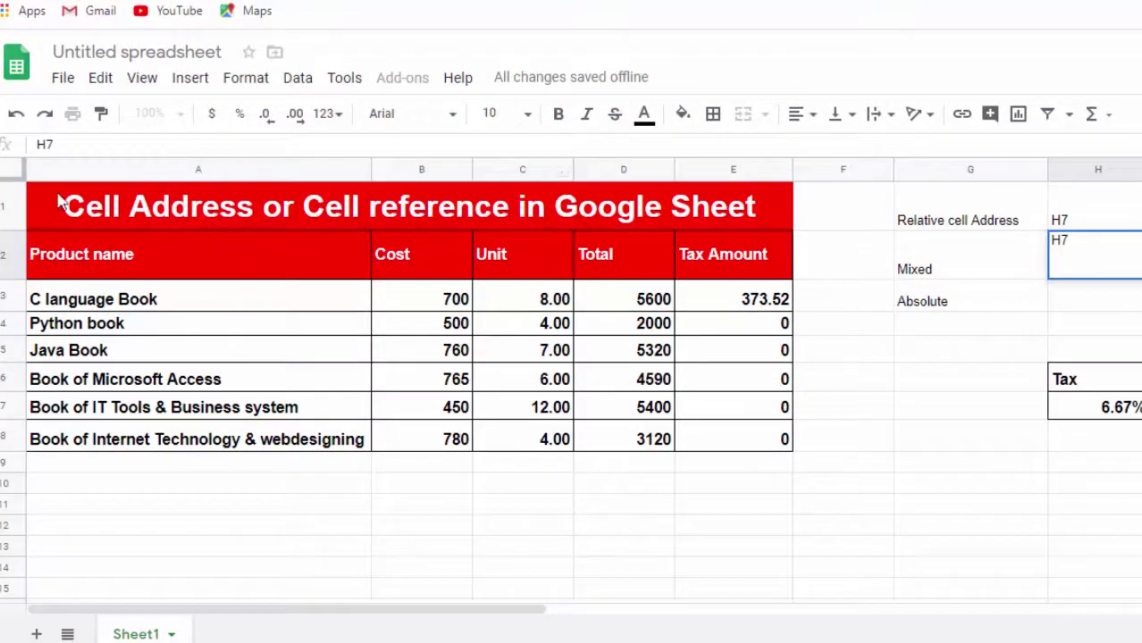
Select columns A to C and the title, header and C language Book rows.
left_click(103, 175)
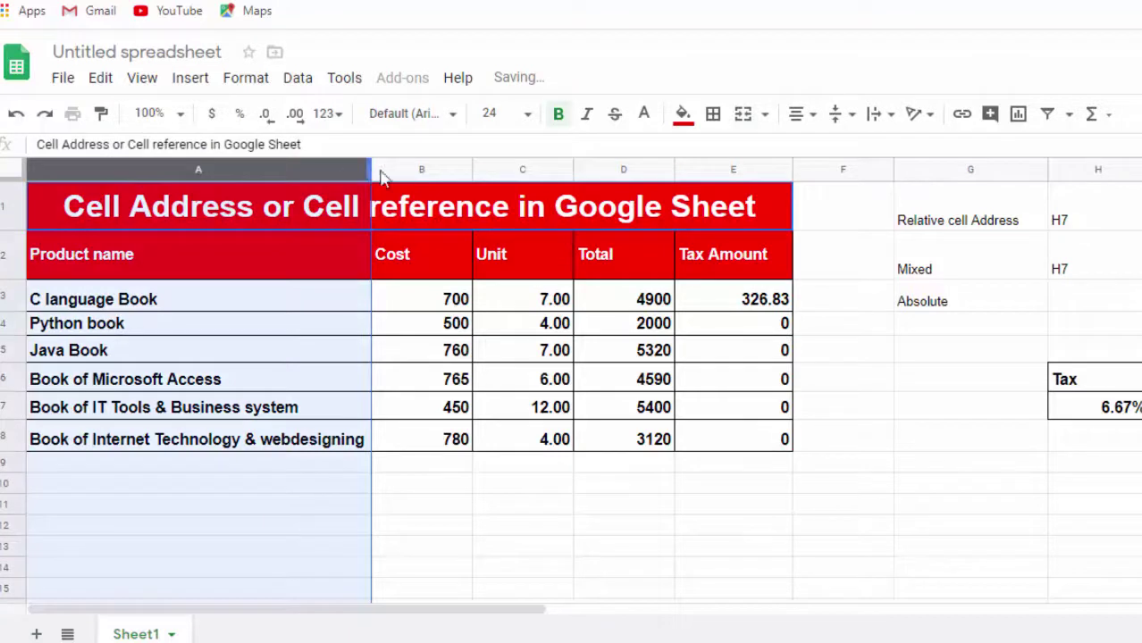
left_click(420, 169)
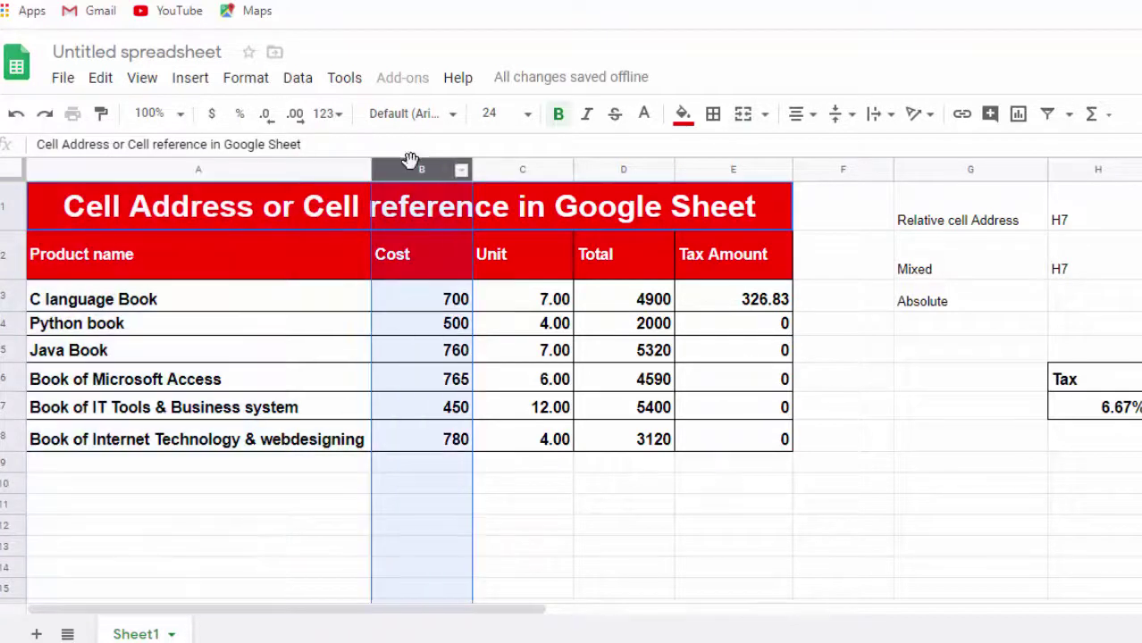
left_click(502, 169)
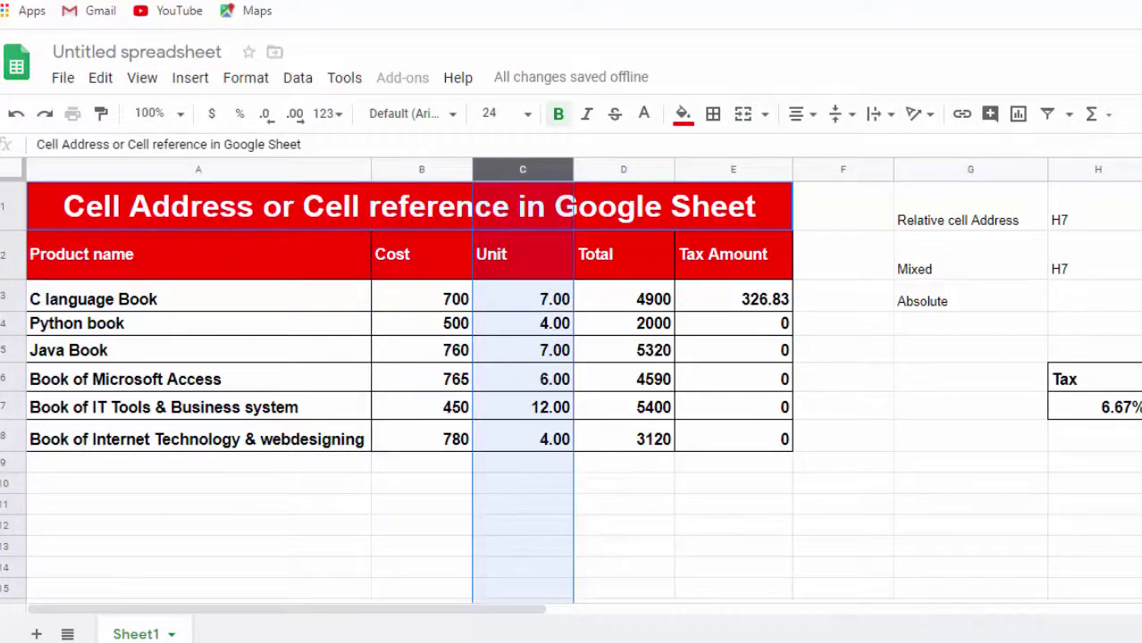
left_click(4, 206)
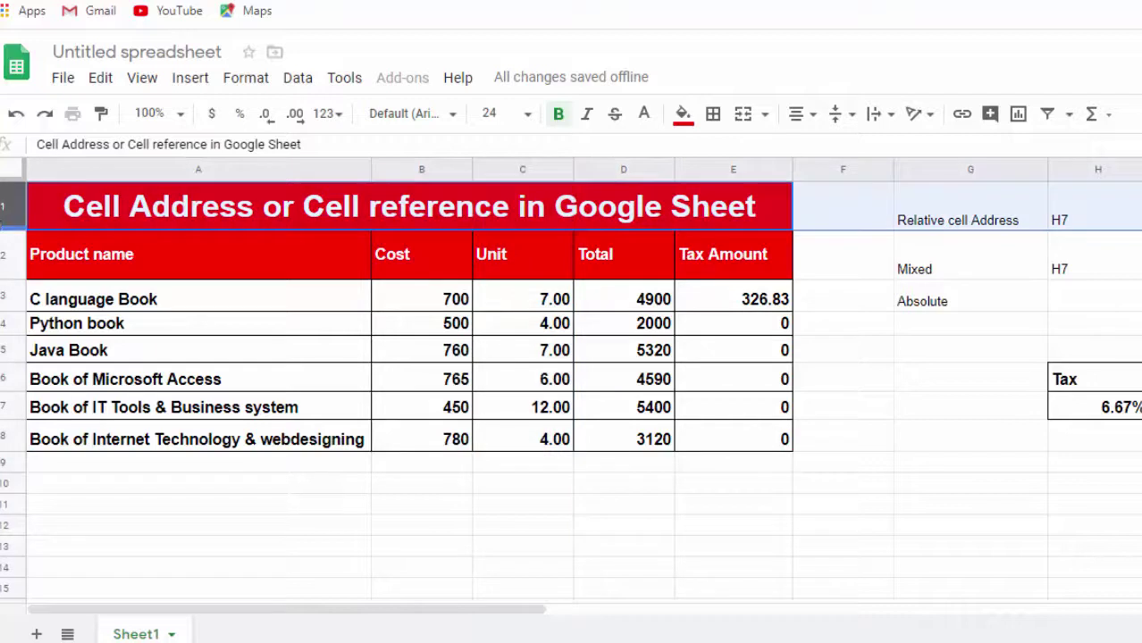
left_click(3, 256)
left_click(3, 299)
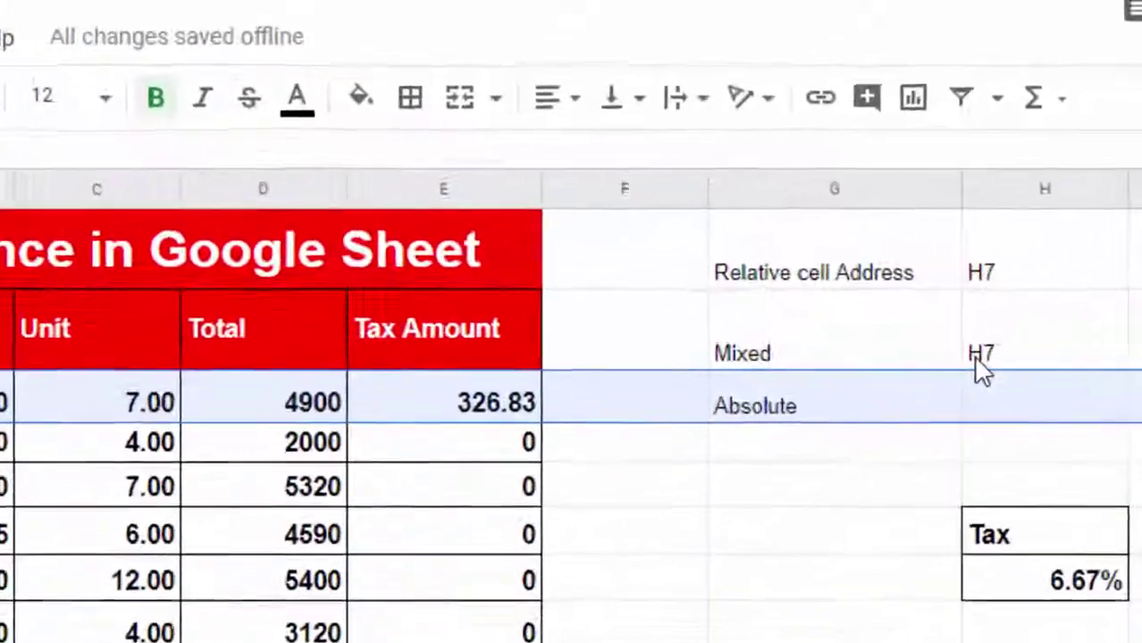
Change the Mixed example from H7 to '$H7 or H$7'.
left_click(955, 371)
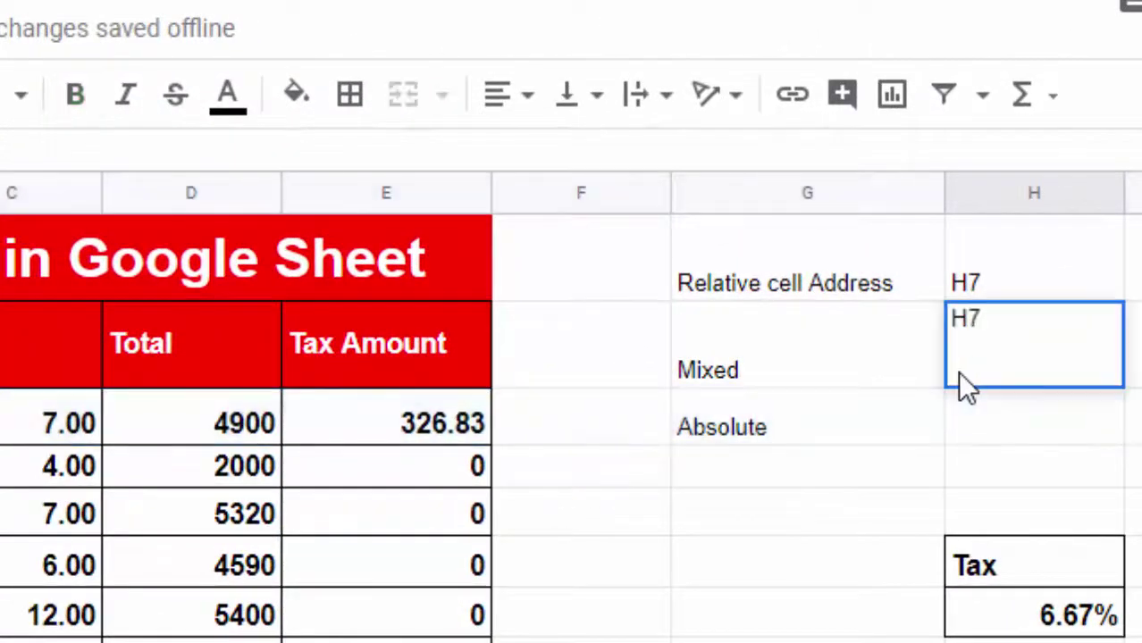
double_click(965, 319)
left_click(952, 318)
type("$")
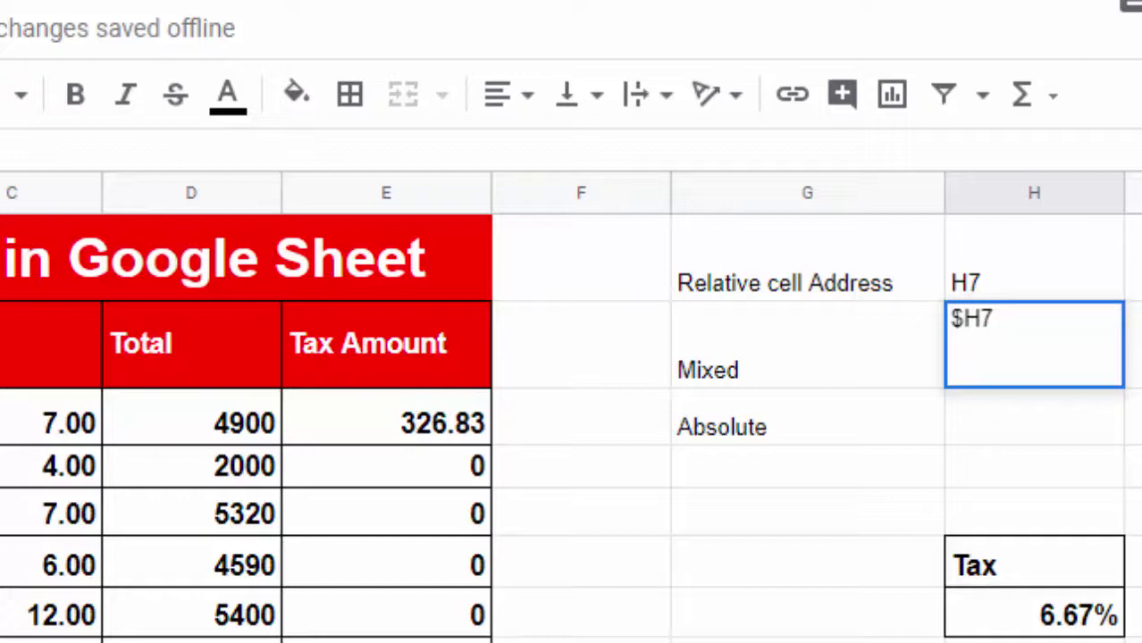
key("Return")
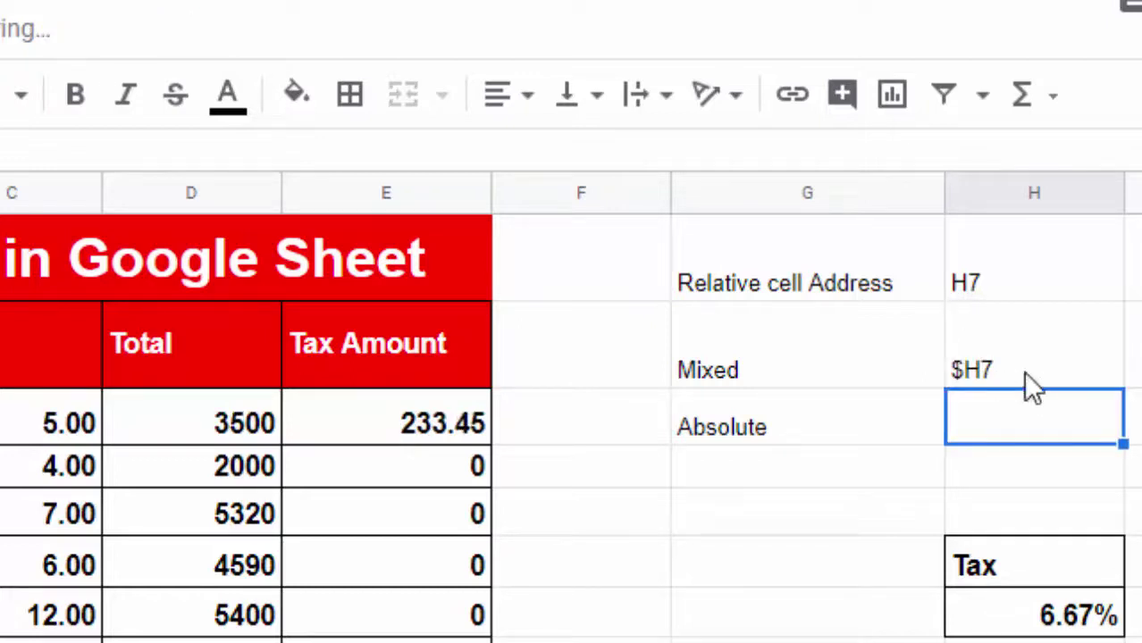
double_click(1025, 375)
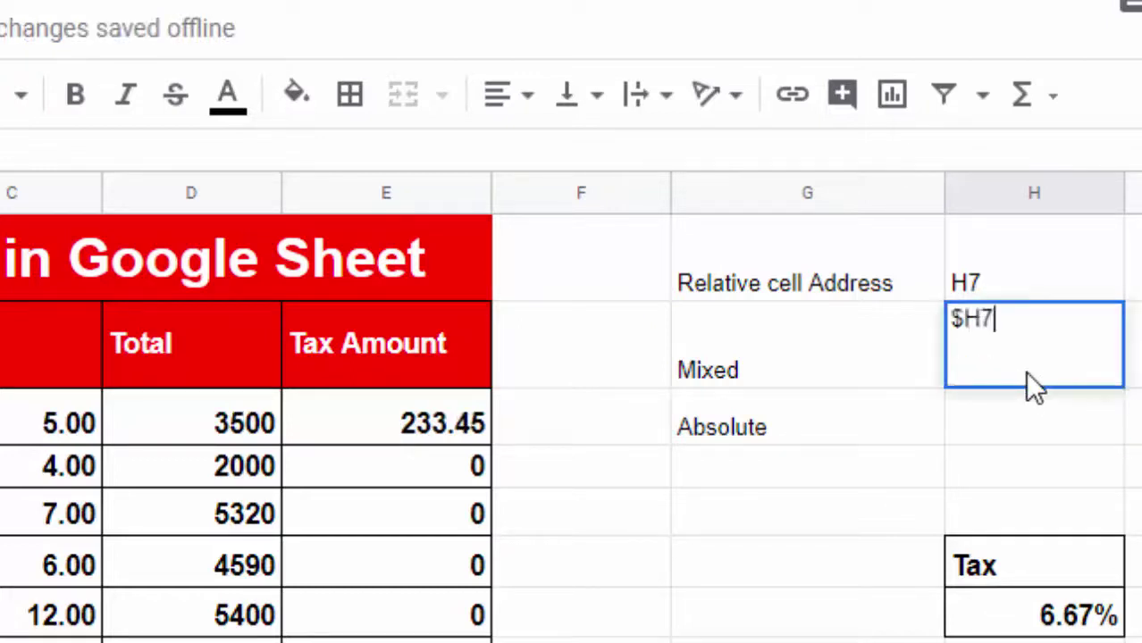
type(" or")
type(" H$")
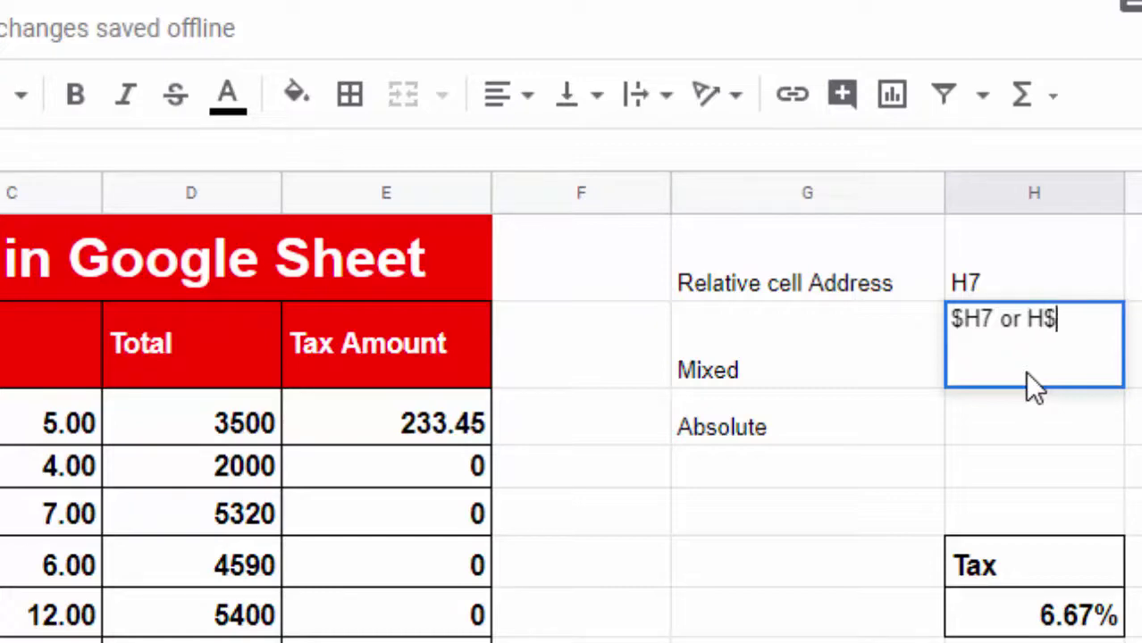
type("7")
key("Return")
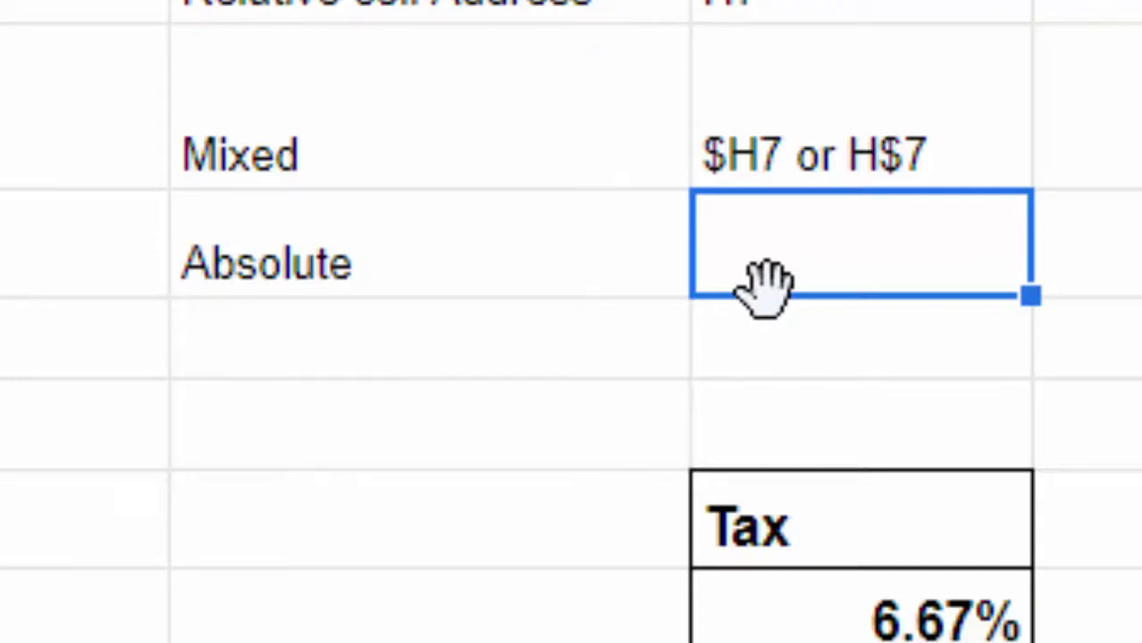
Enter $H$7 beside the Absolute label, removing the stray lowercase 'h'.
type("$h")
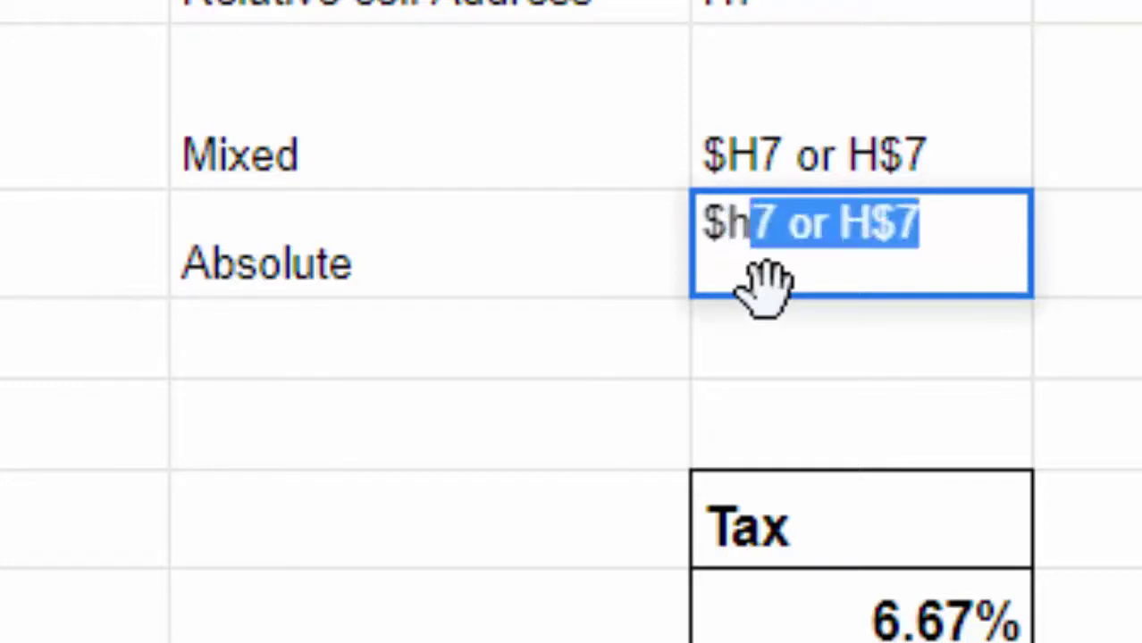
key("BackSpace")
type("H")
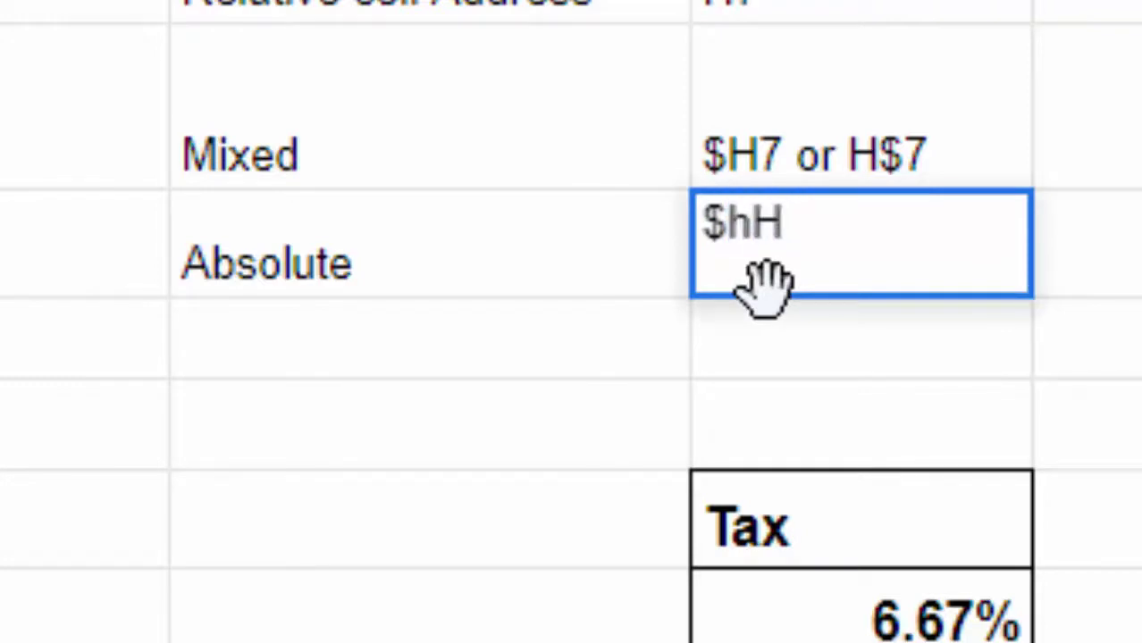
type("$7")
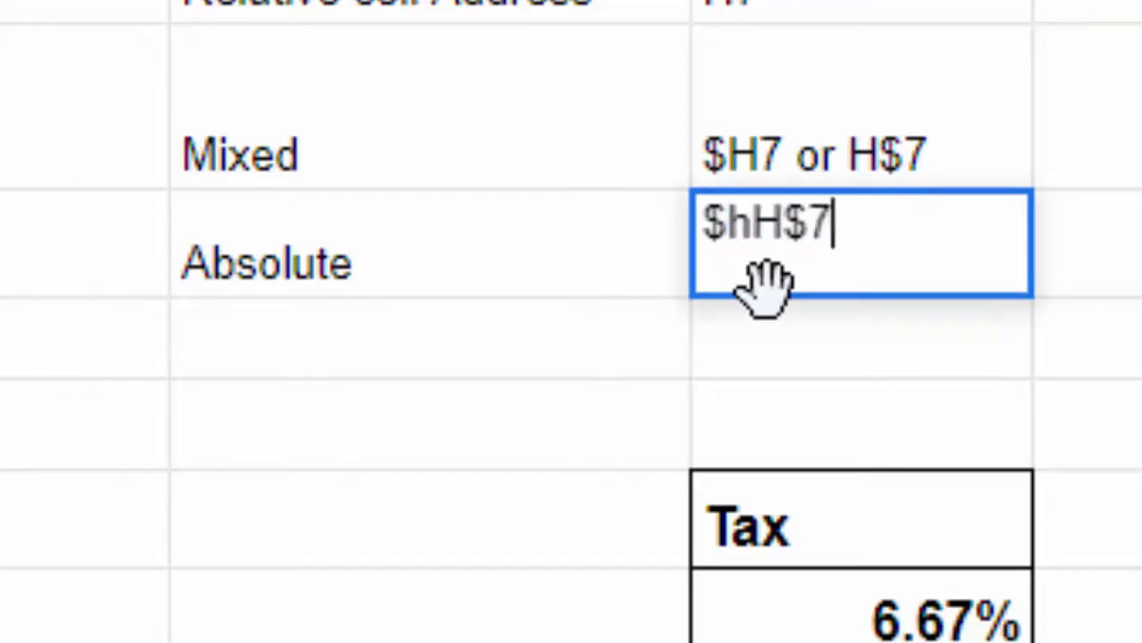
left_click(750, 223)
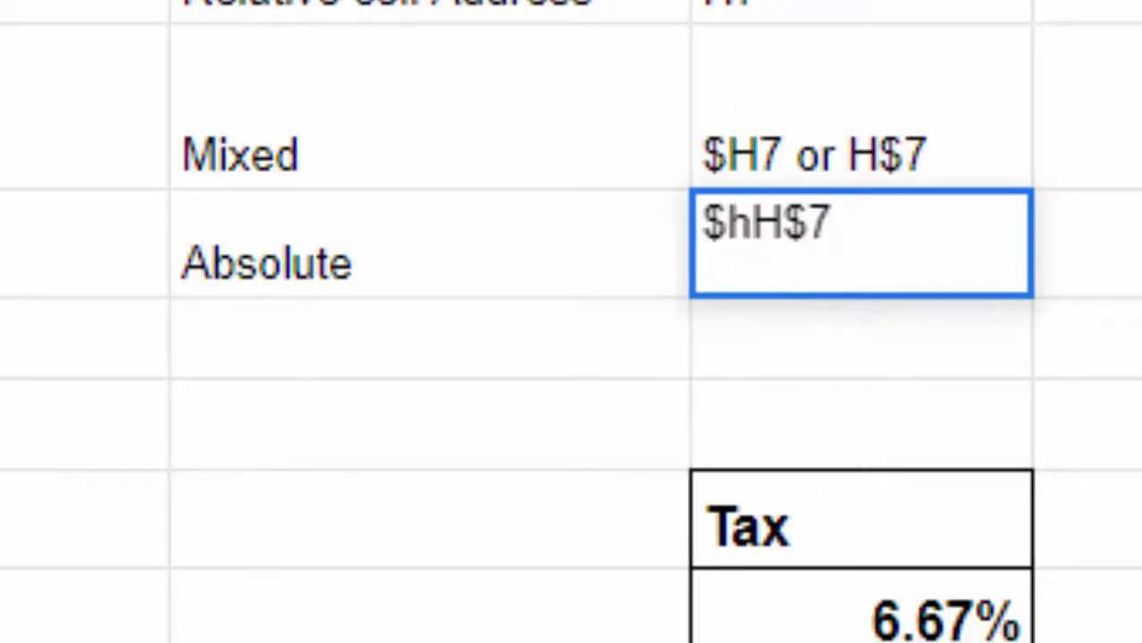
key("BackSpace")
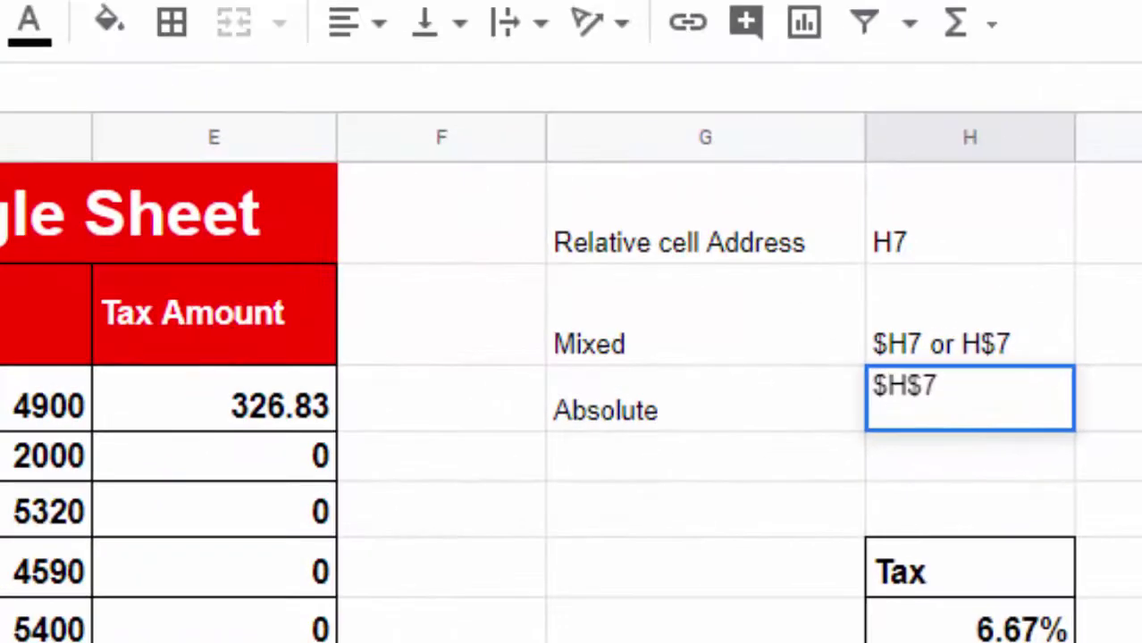
key("Return")
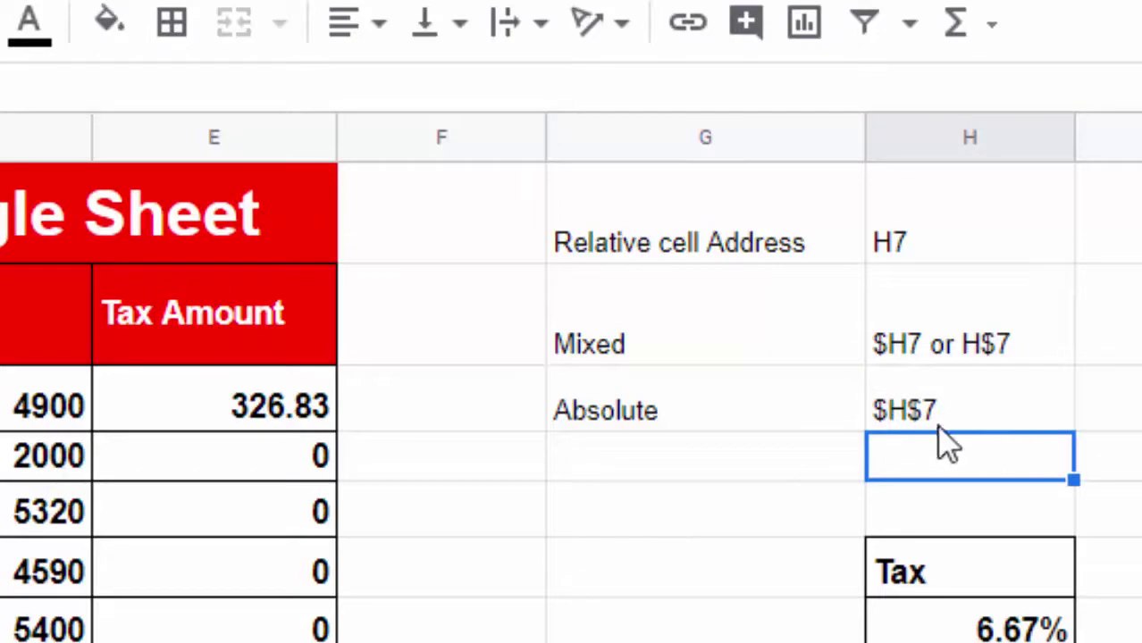
left_click(913, 422)
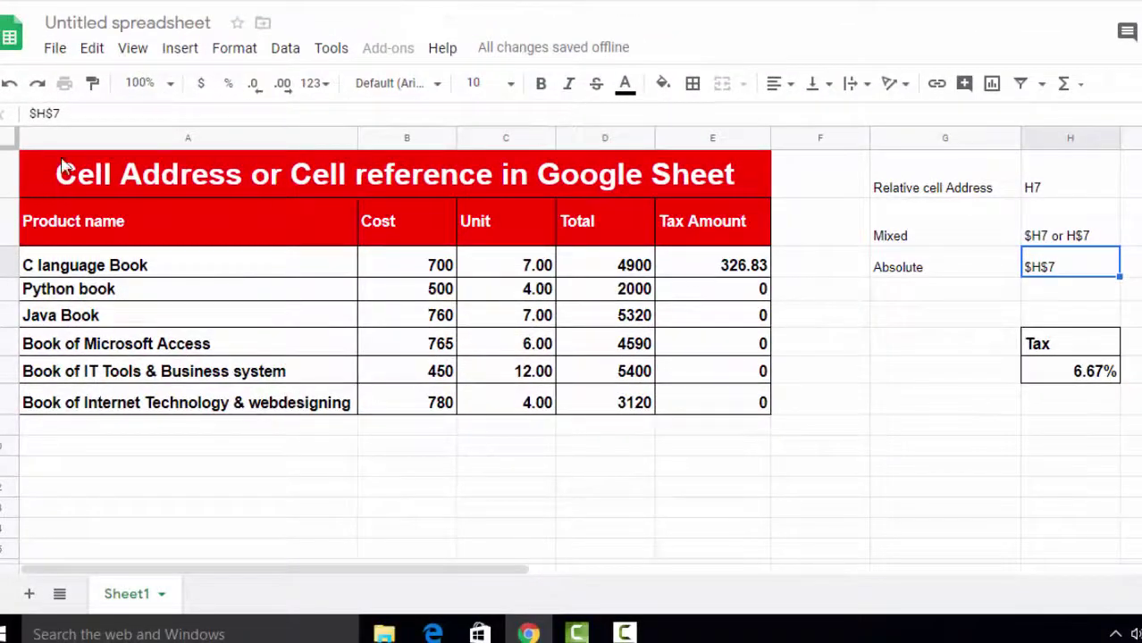
left_click(701, 265)
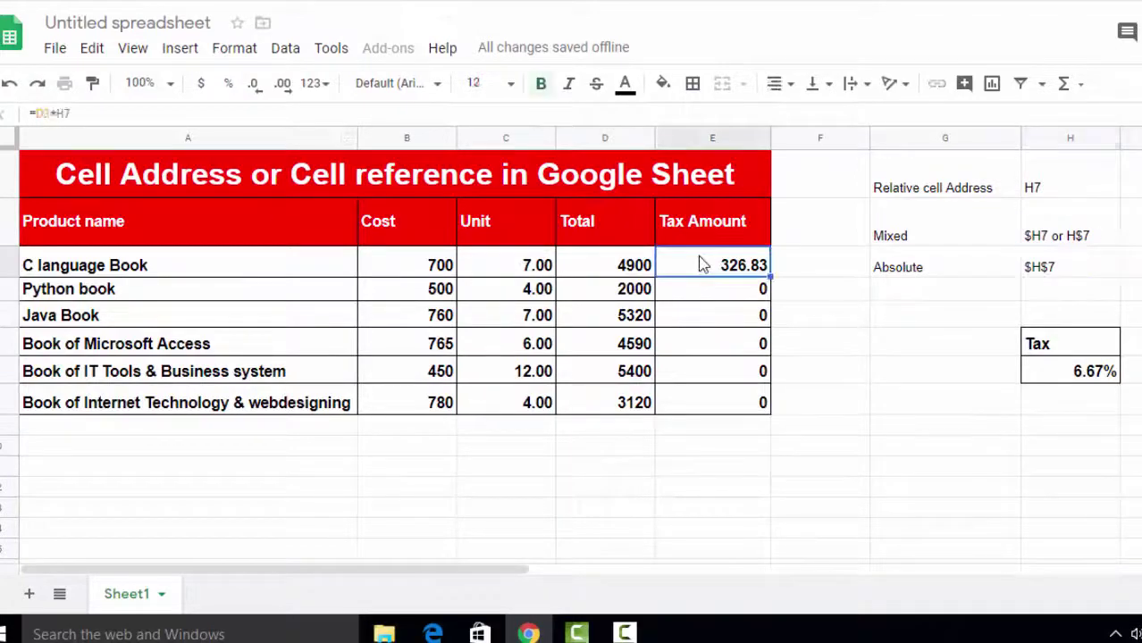
left_click(61, 116)
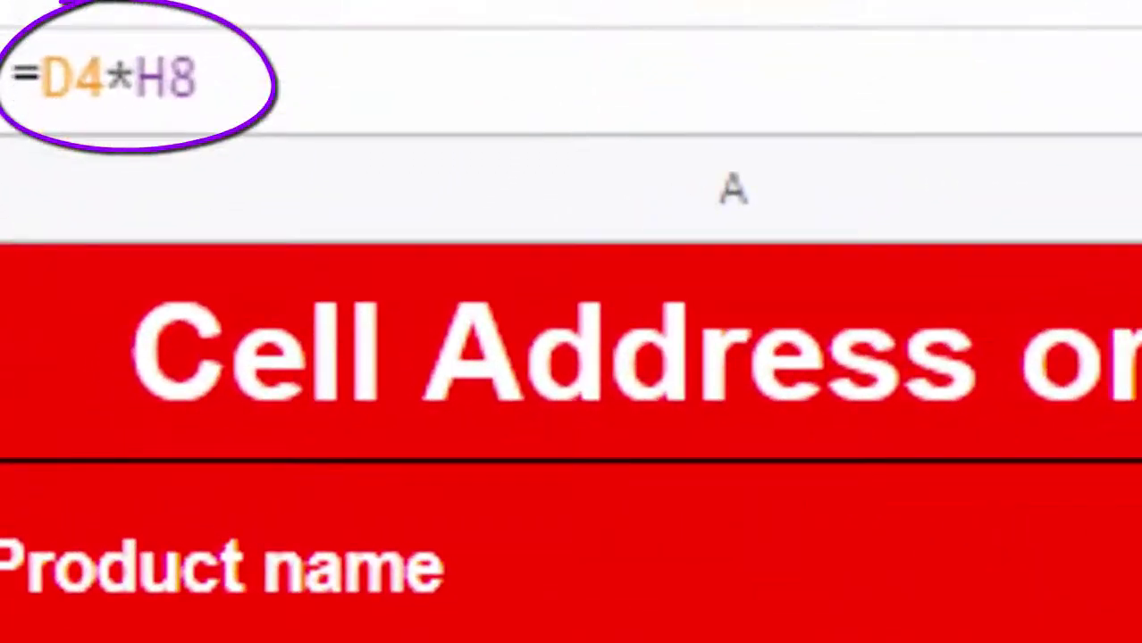
double_click(156, 85)
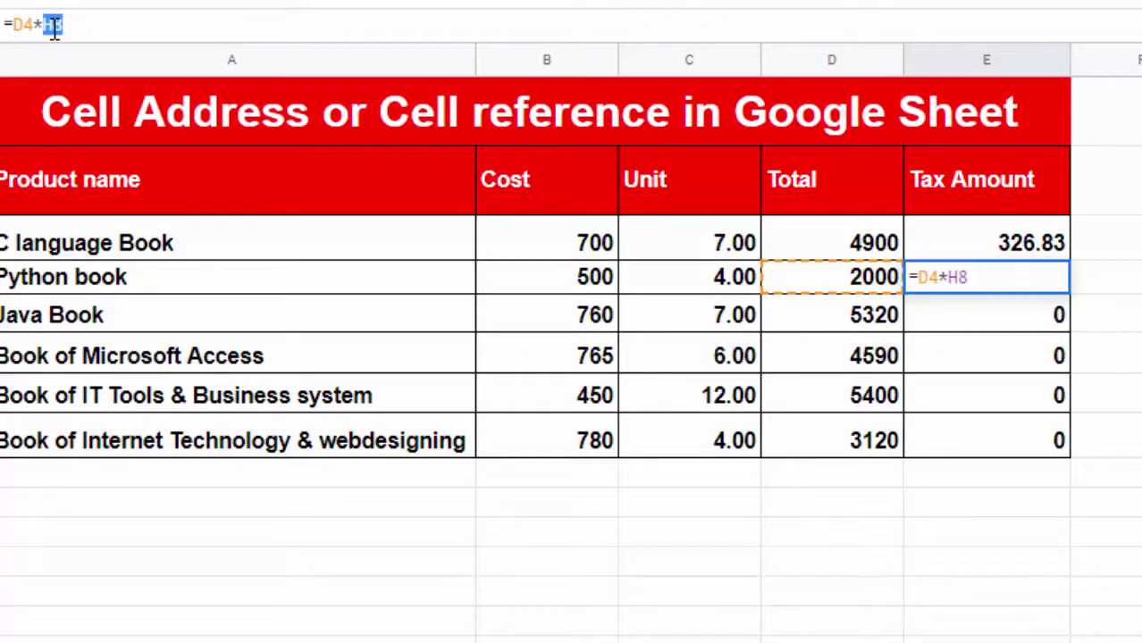
key("Return")
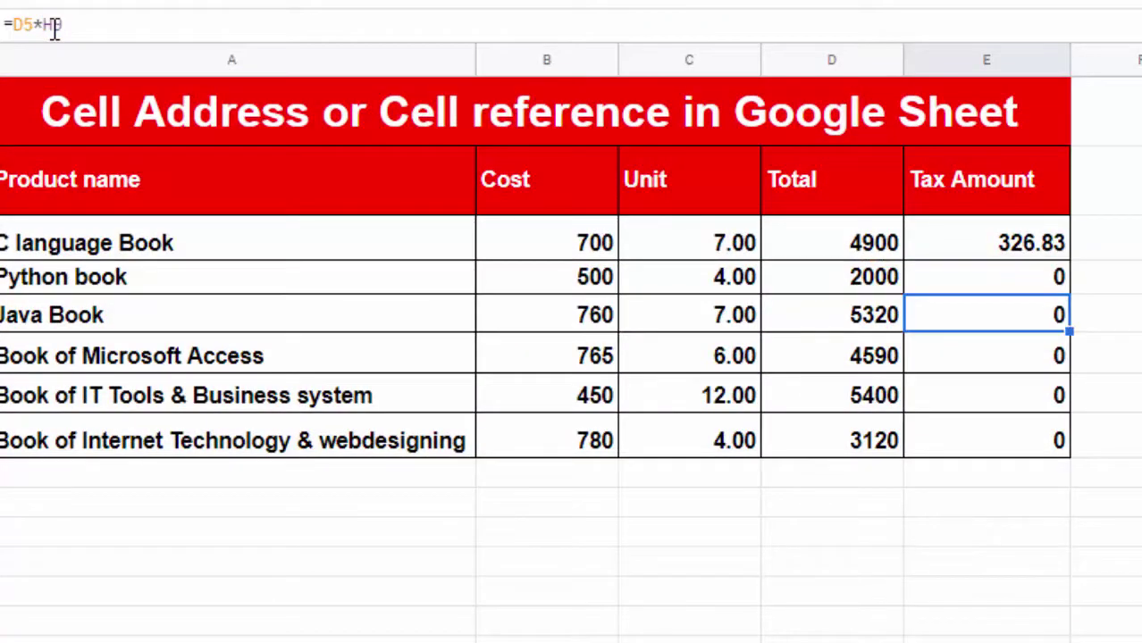
left_click(990, 278)
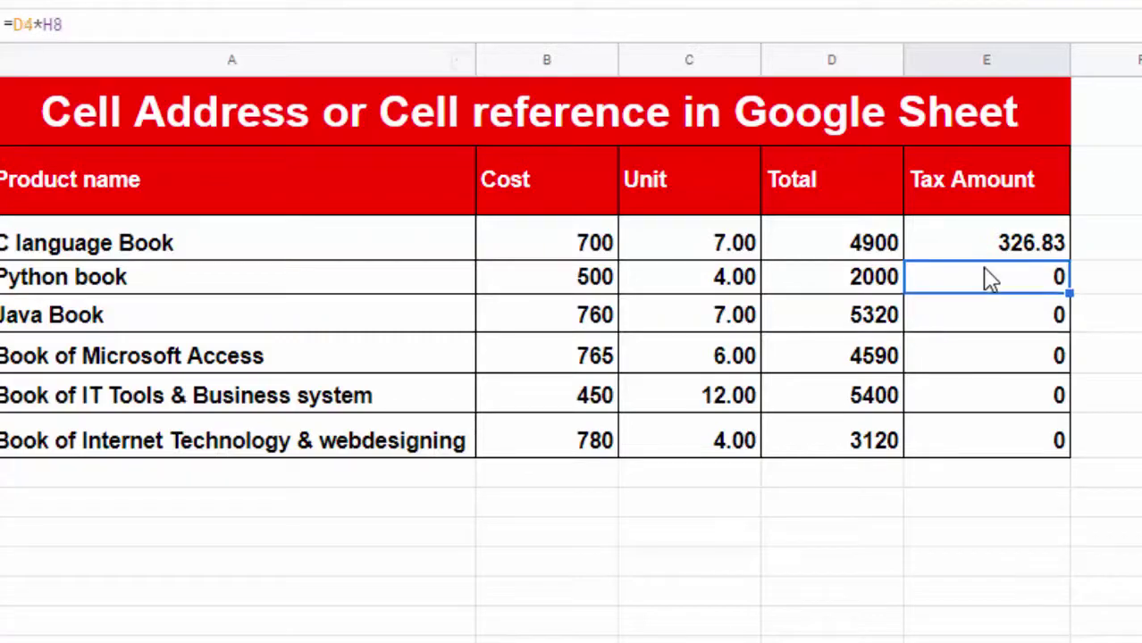
left_click(710, 290)
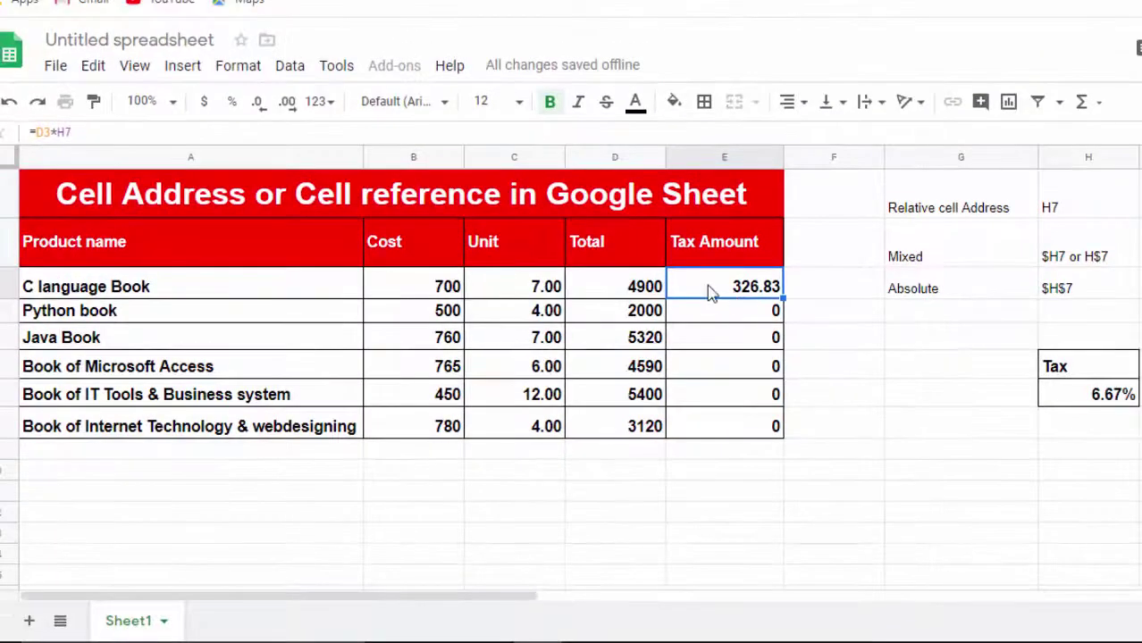
left_click(59, 131)
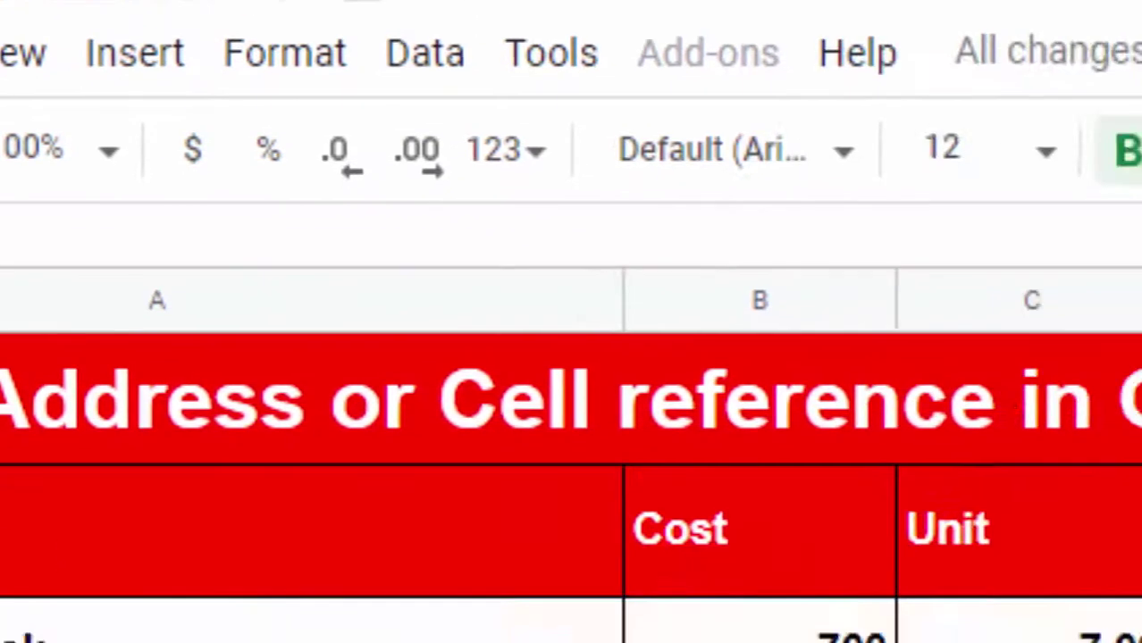
left_click(1096, 540)
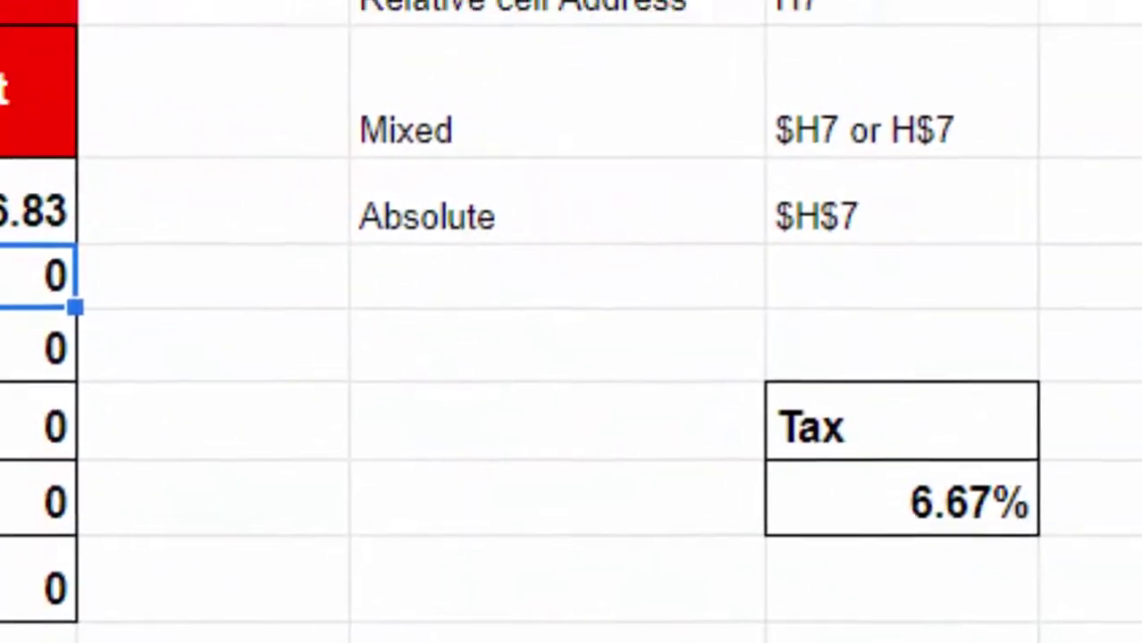
left_click(158, 295)
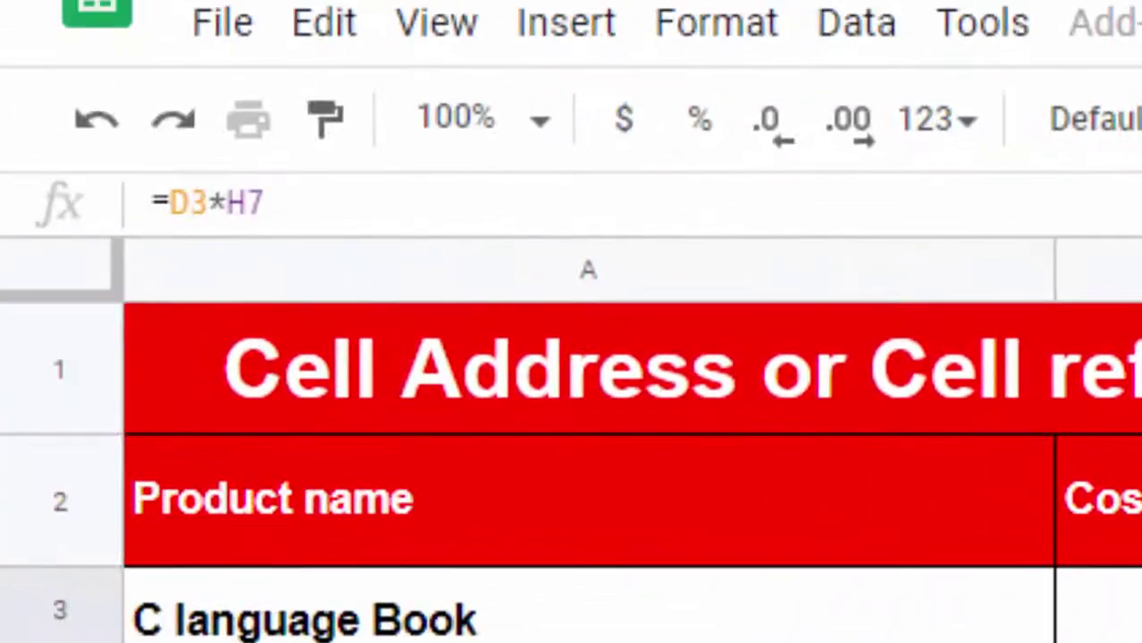
Change the E3 formula to =D3*H$7 and fill it down through E8.
left_click(245, 204)
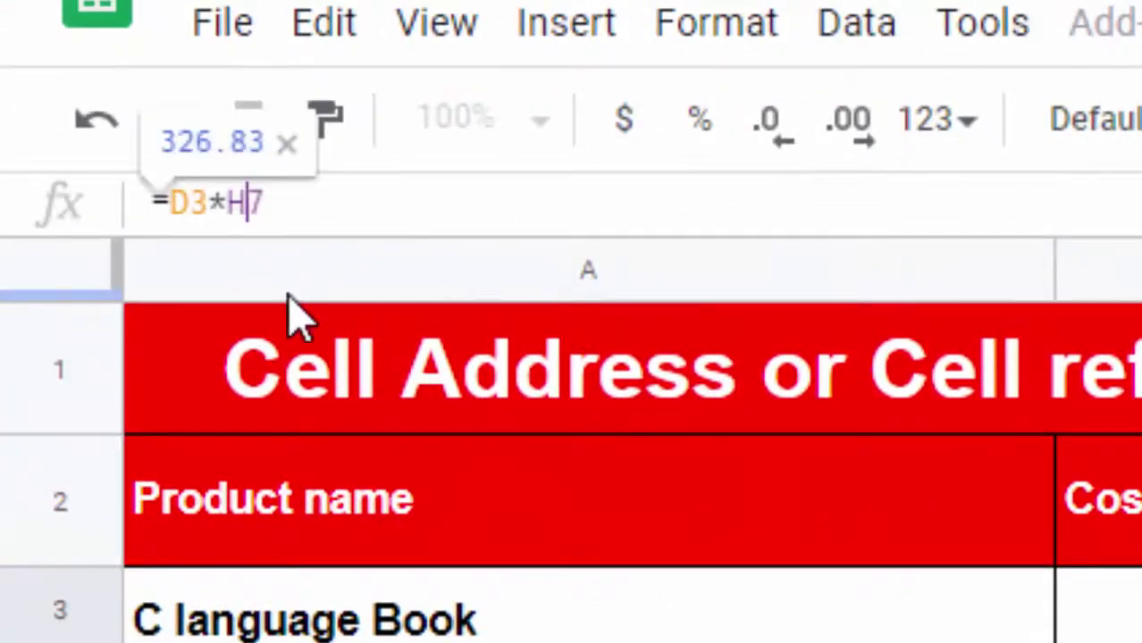
type("$")
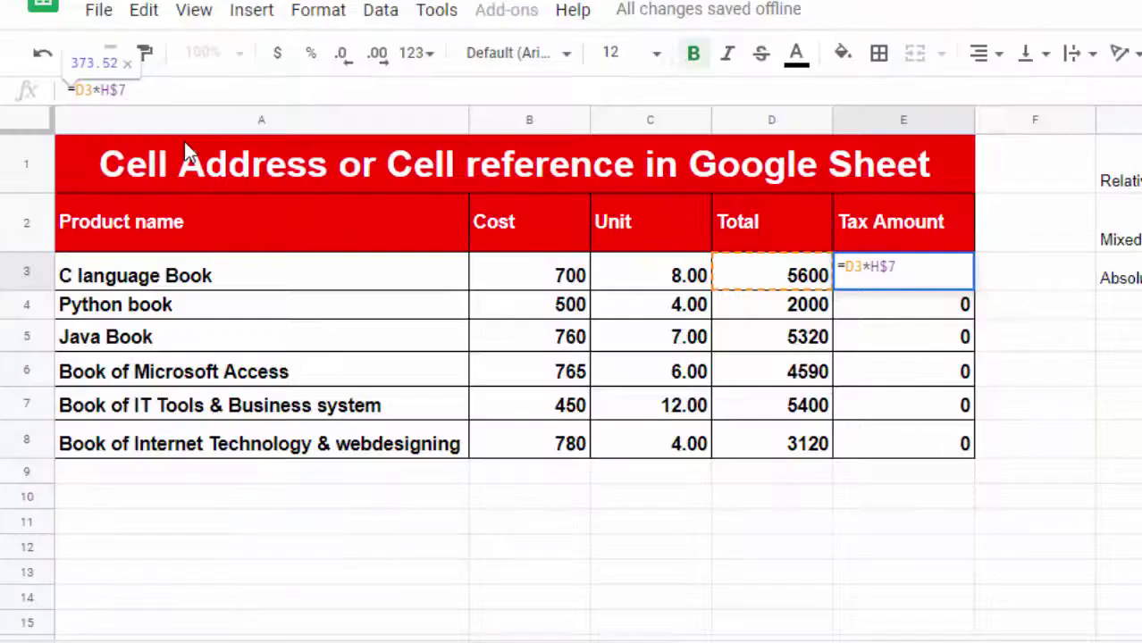
key("Return")
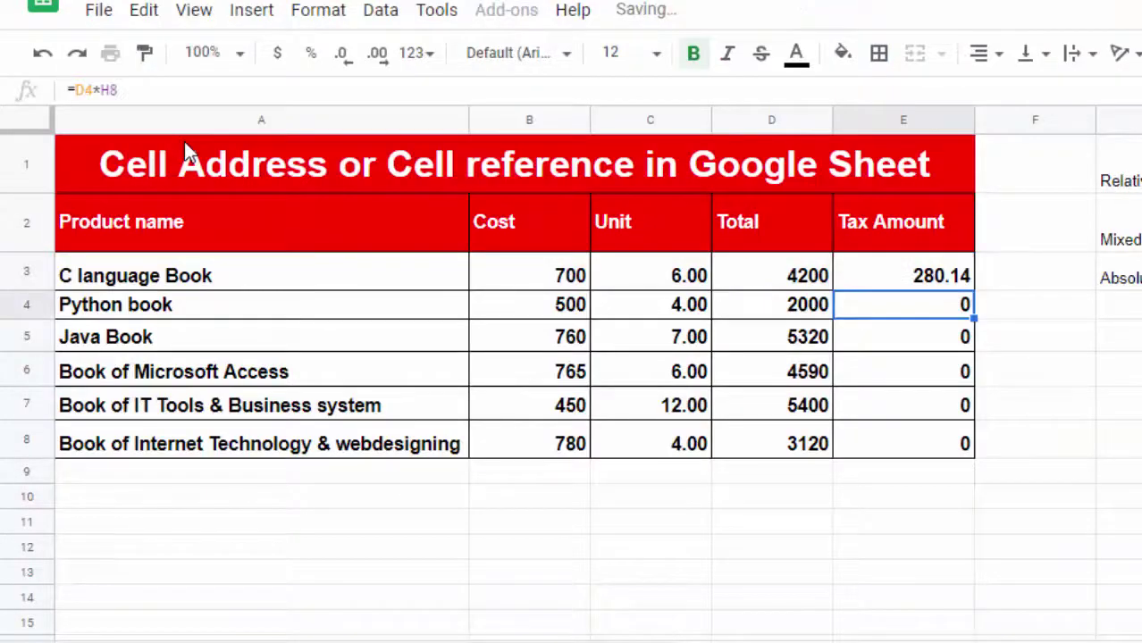
left_click(961, 275)
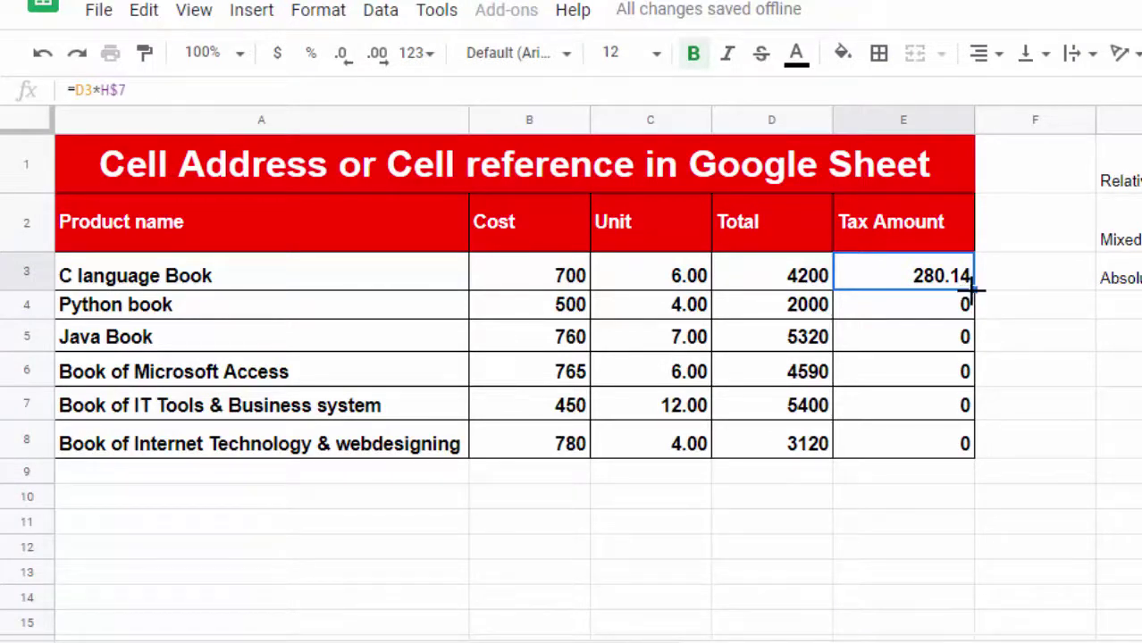
left_click_drag(972, 287, 971, 457)
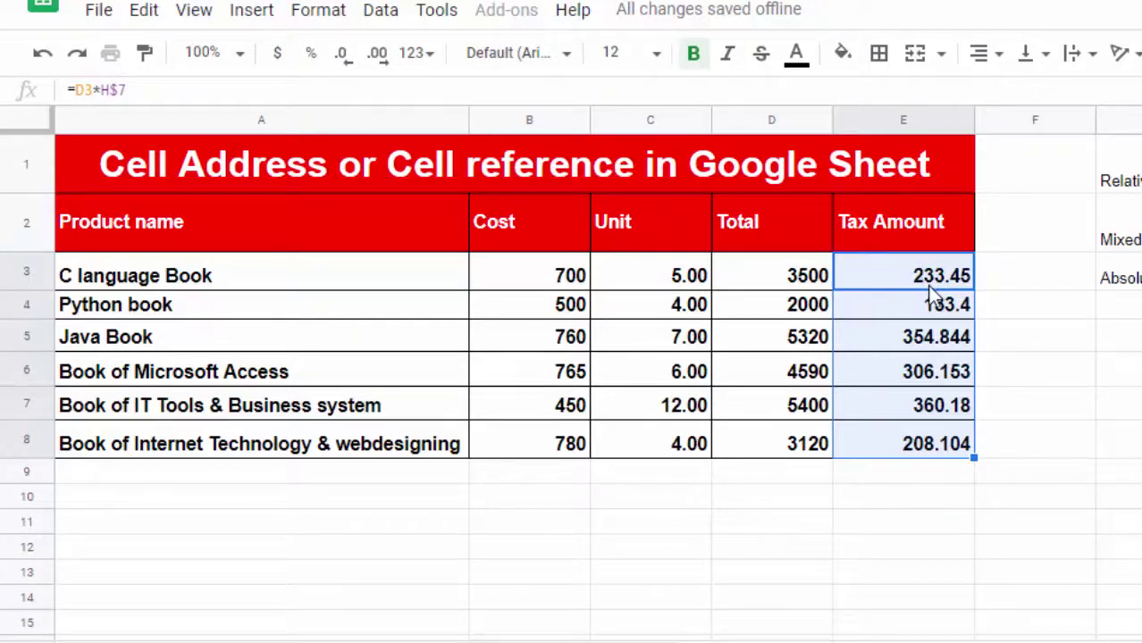
left_click(873, 280)
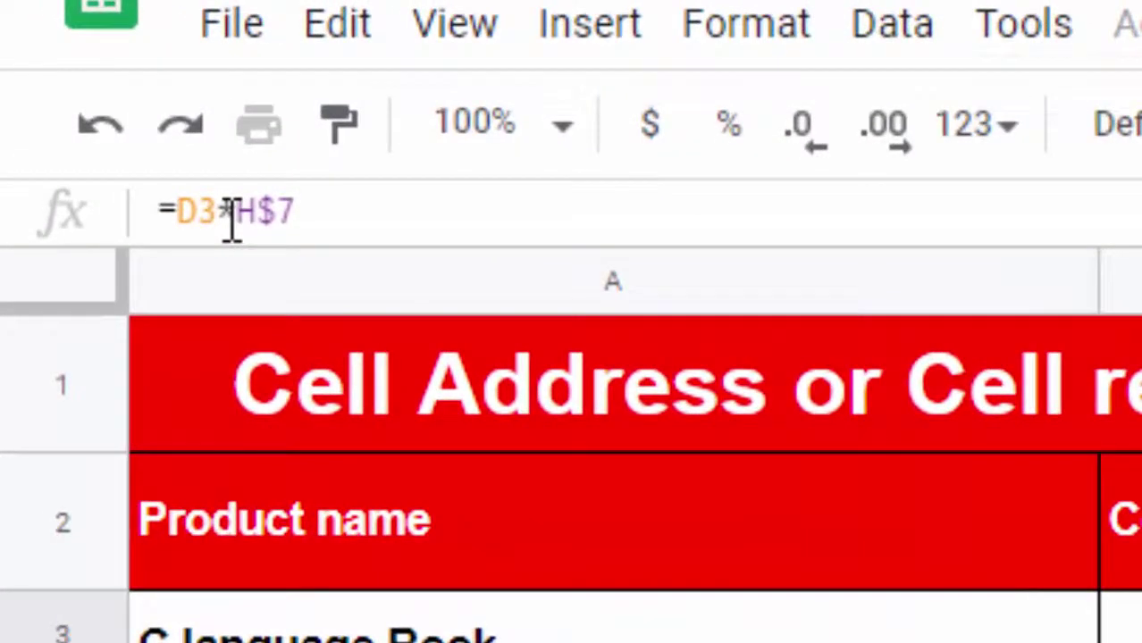
left_click(232, 222)
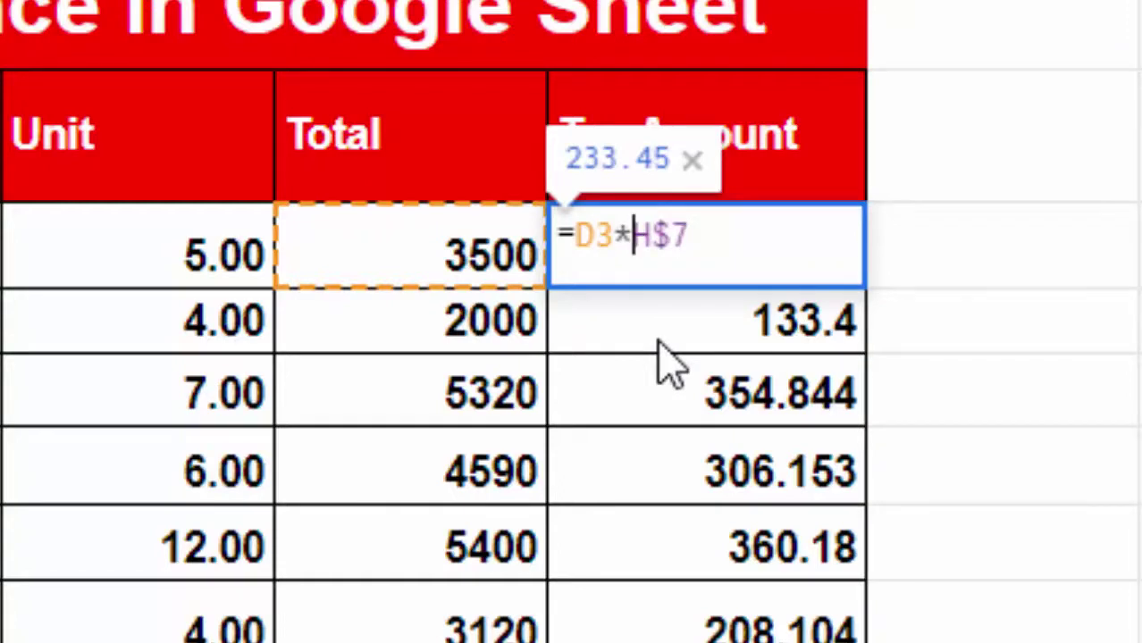
type("$")
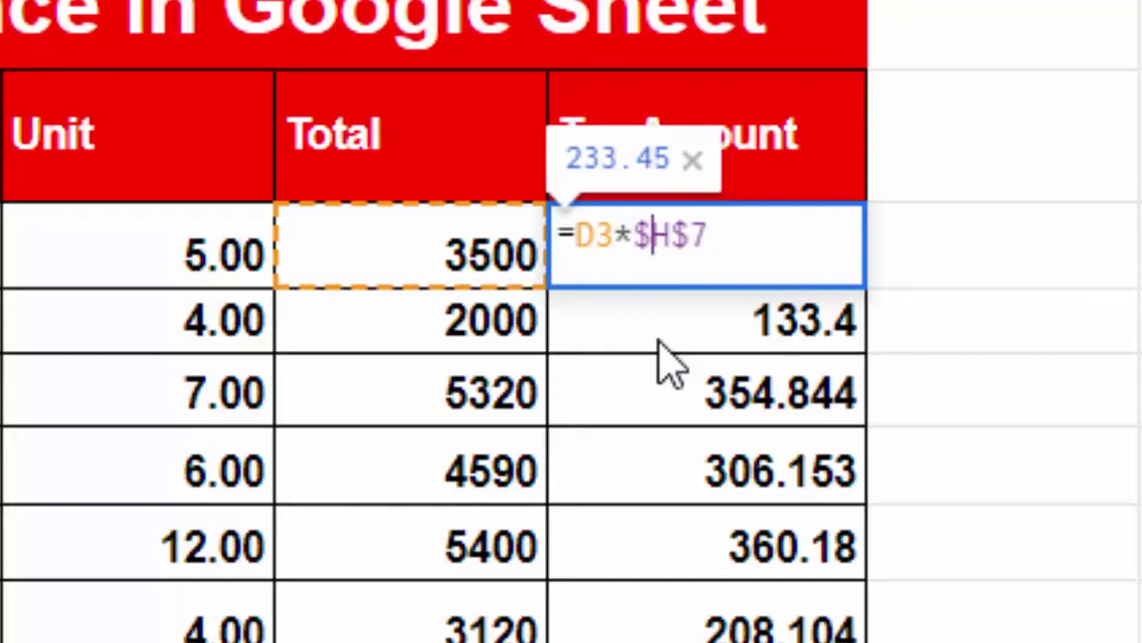
key("BackSpace")
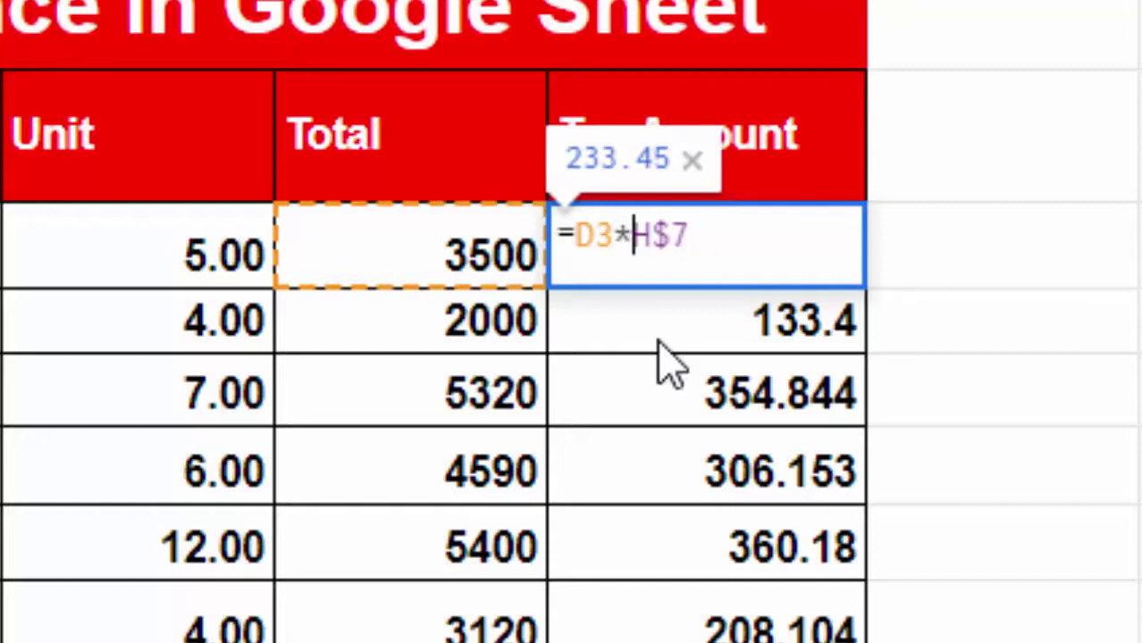
key("Return")
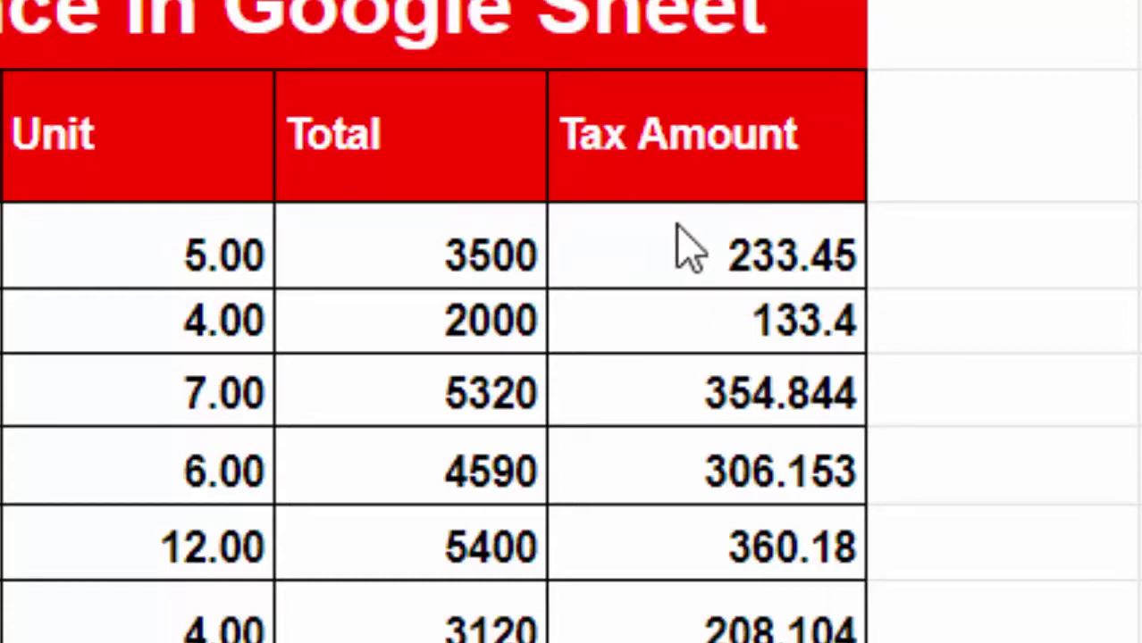
Apply dollar currency format to the Total values, e.g. $3,500.00.
left_click_drag(688, 249, 708, 469)
left_click(720, 563)
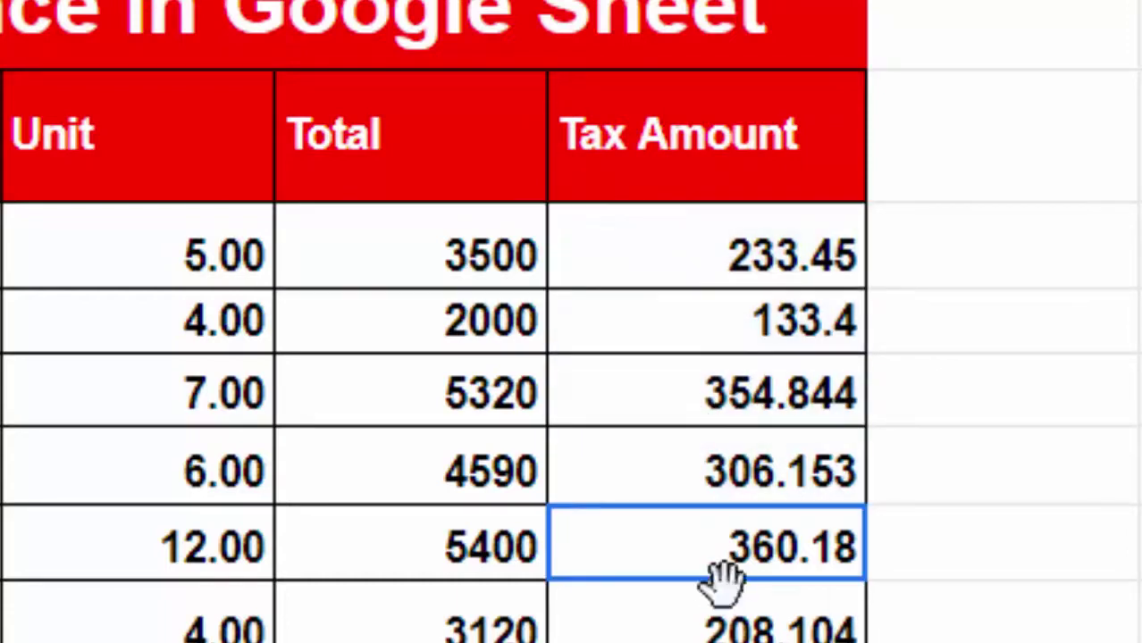
left_click_drag(720, 579, 732, 624)
left_click(382, 234)
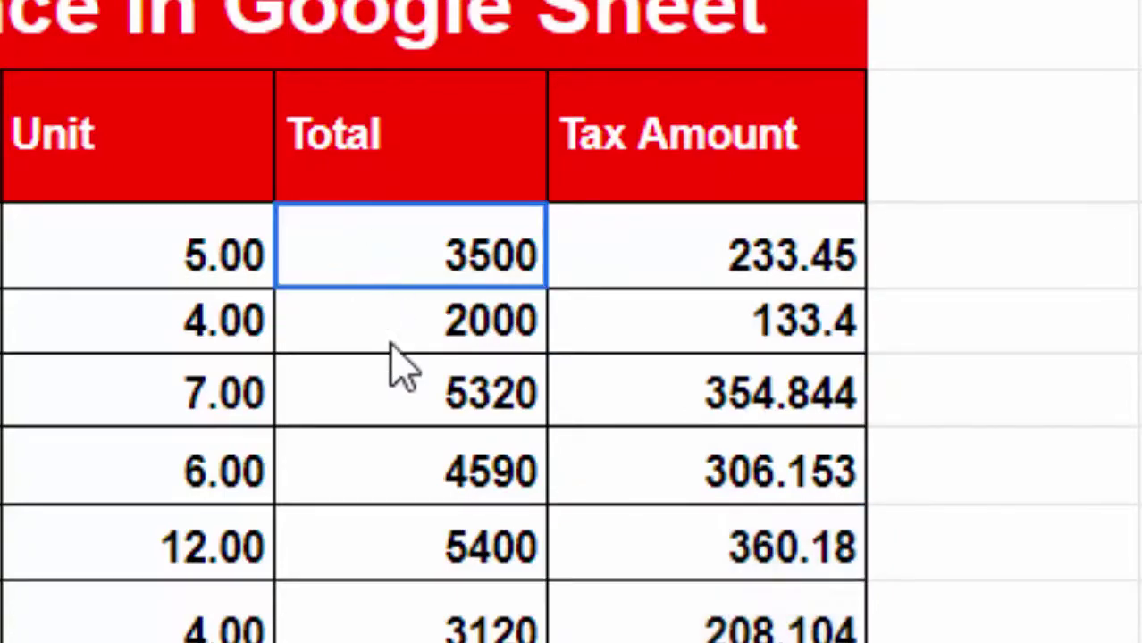
left_click_drag(393, 366, 464, 625)
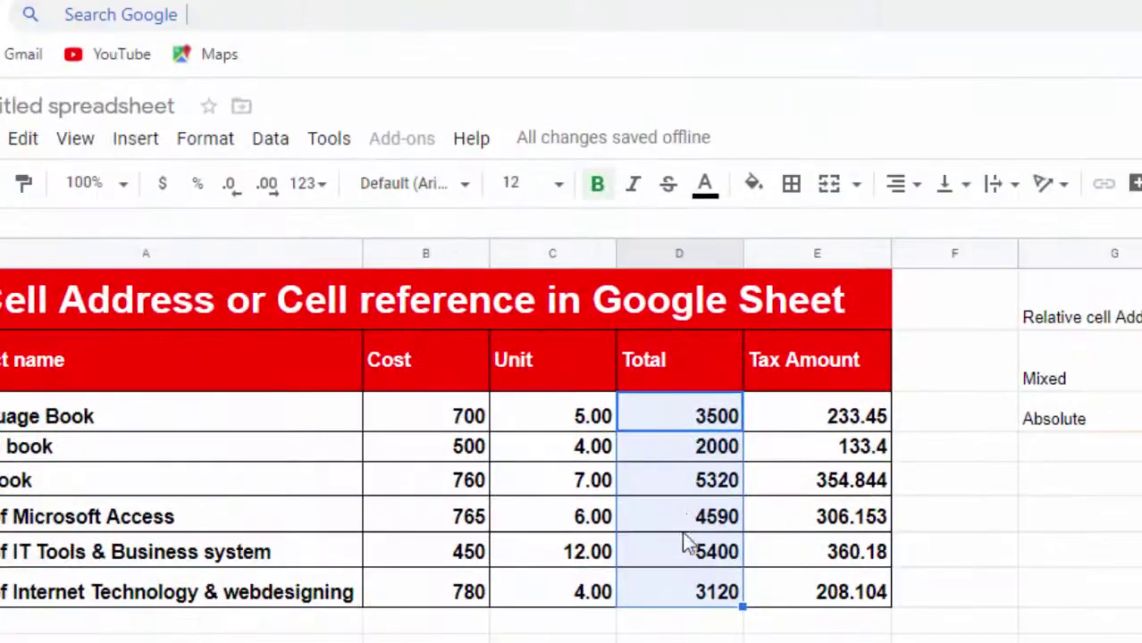
left_click(162, 195)
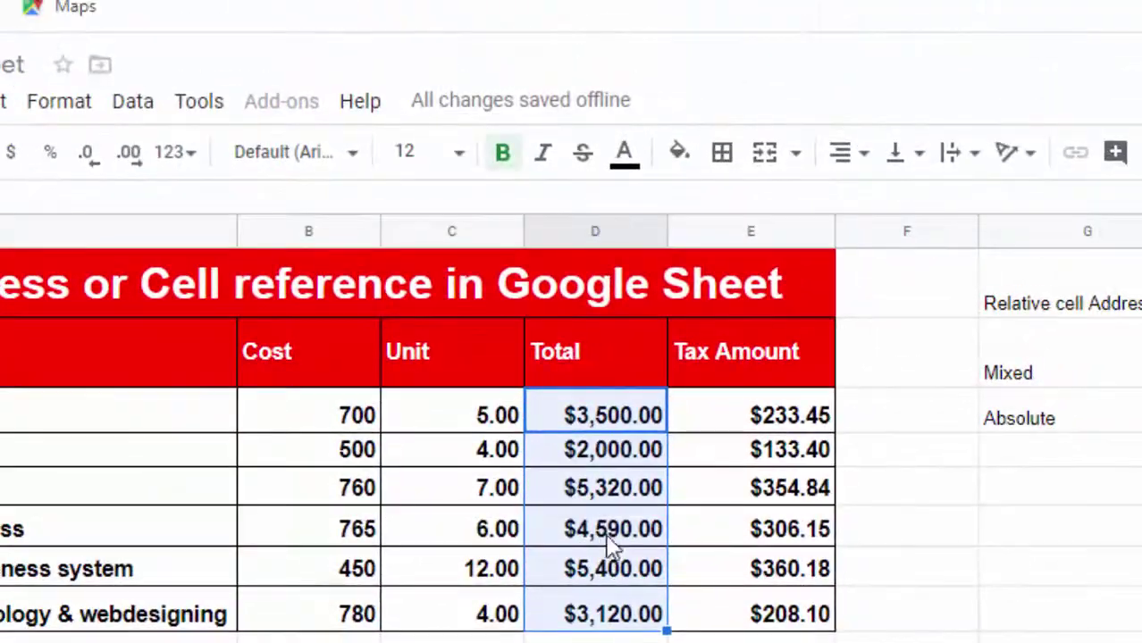
Reselect the Total values D3:D8 and bring up the Format number options.
right_click(573, 373)
left_click(660, 330)
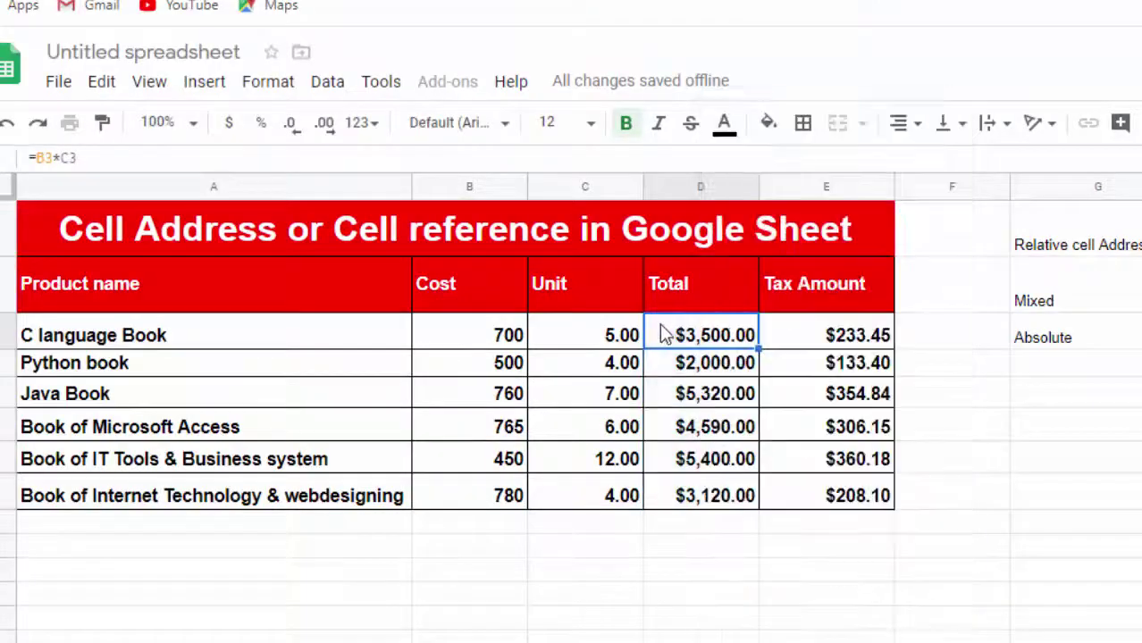
left_click_drag(679, 335, 698, 517)
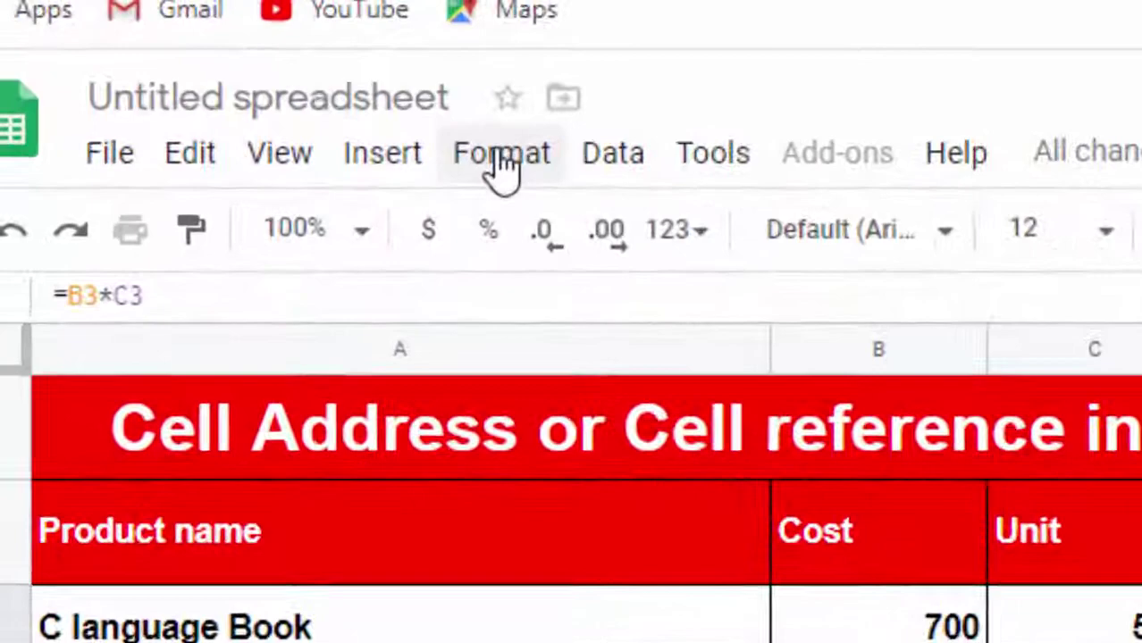
left_click(418, 132)
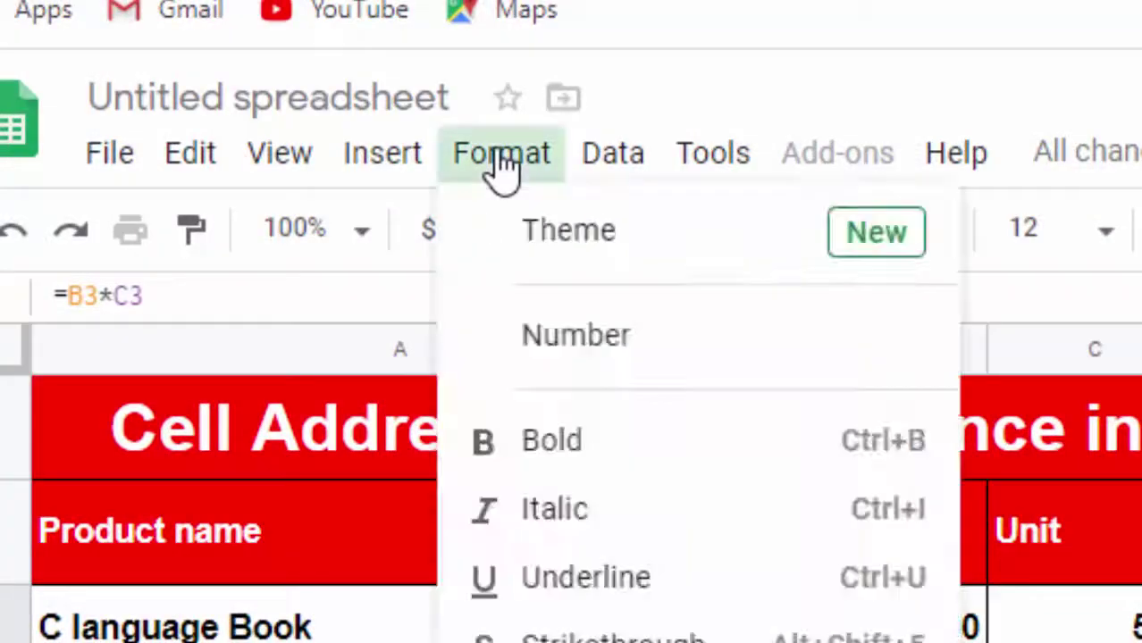
mouse_move(547, 332)
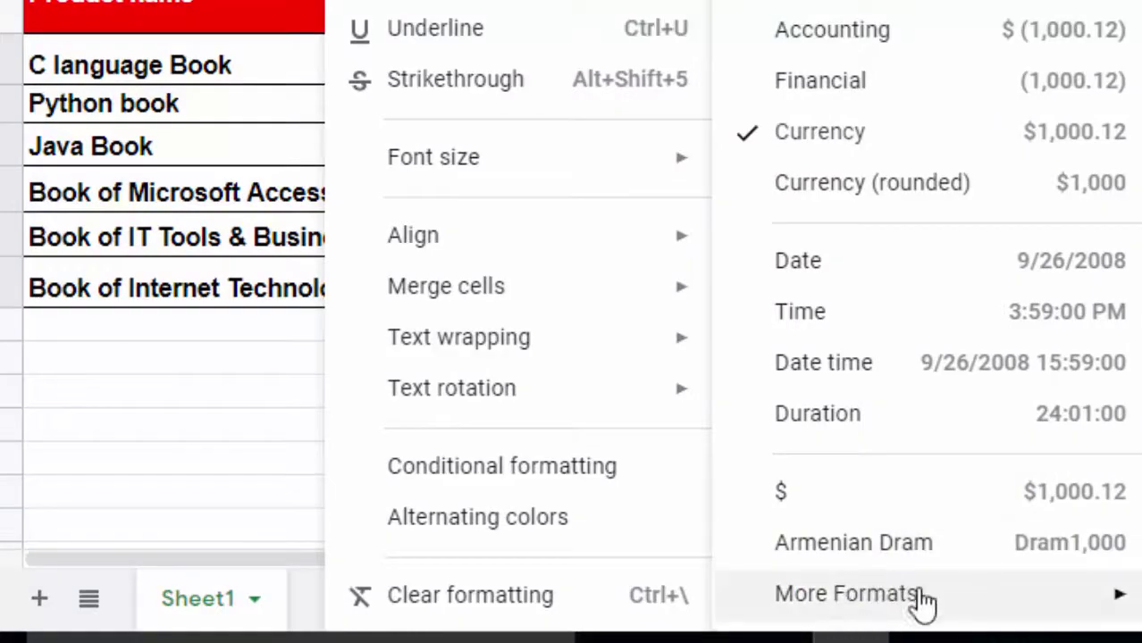
Pick Indian Rupee from More currencies and apply it, e.g. ₹4,200.00 and ₹280.14.
mouse_move(961, 603)
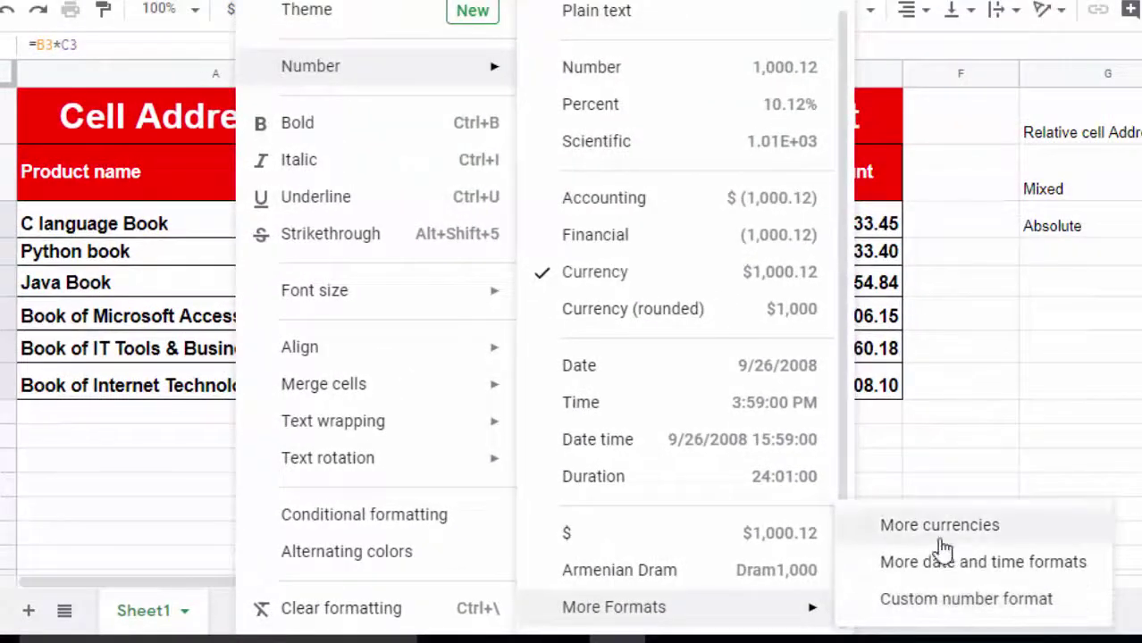
left_click(938, 534)
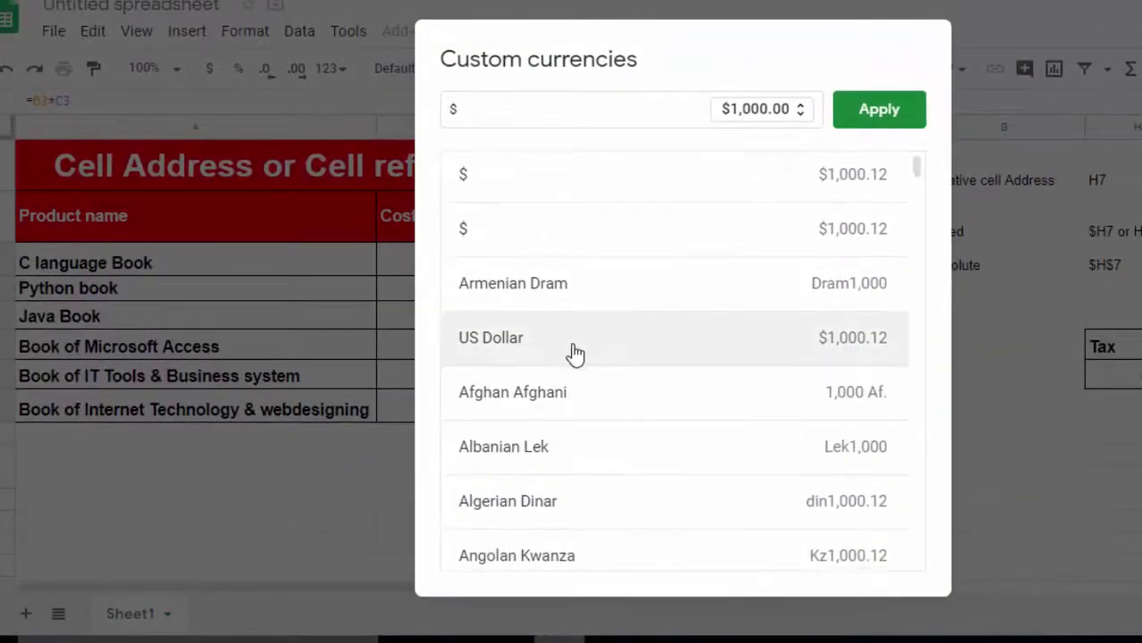
scroll(576, 352, "down", 3)
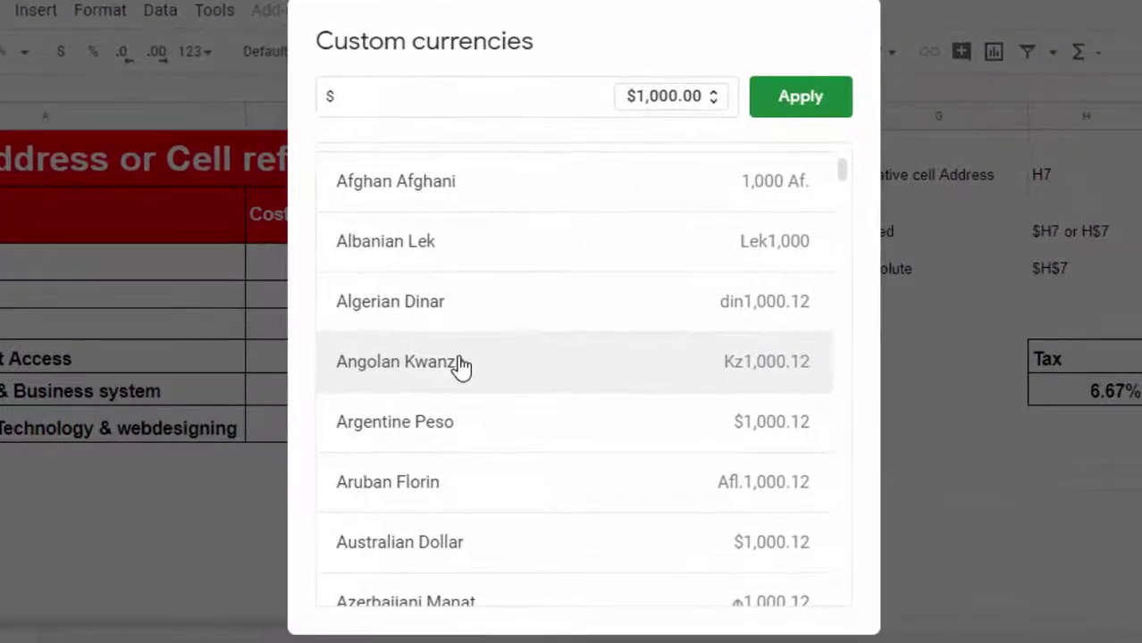
scroll(461, 367, "down", 3)
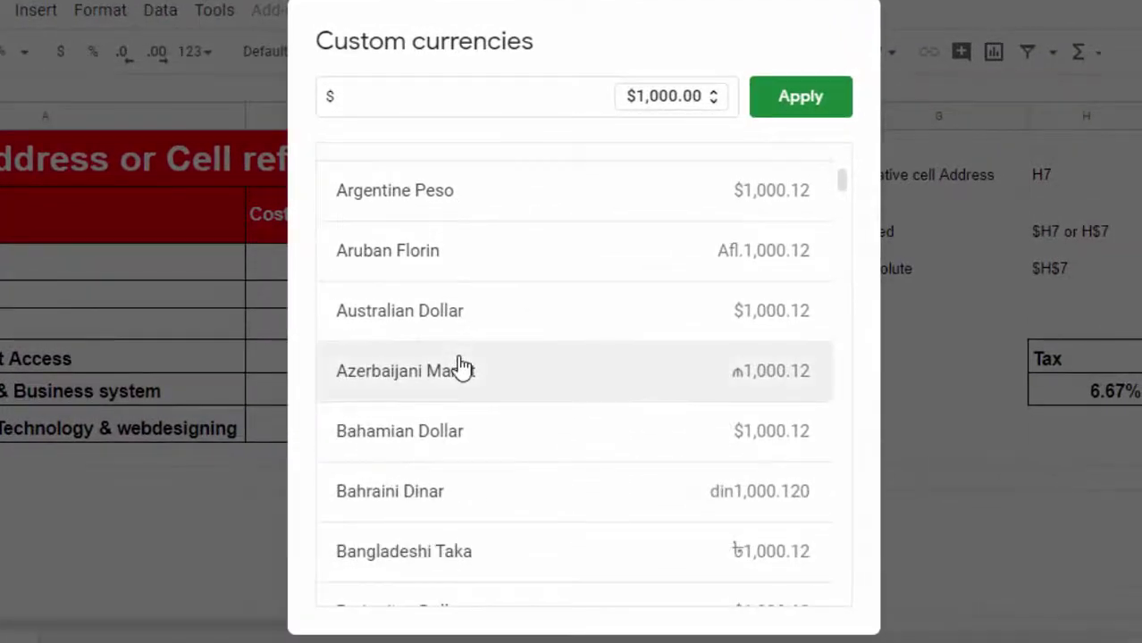
scroll(461, 367, "down", 5)
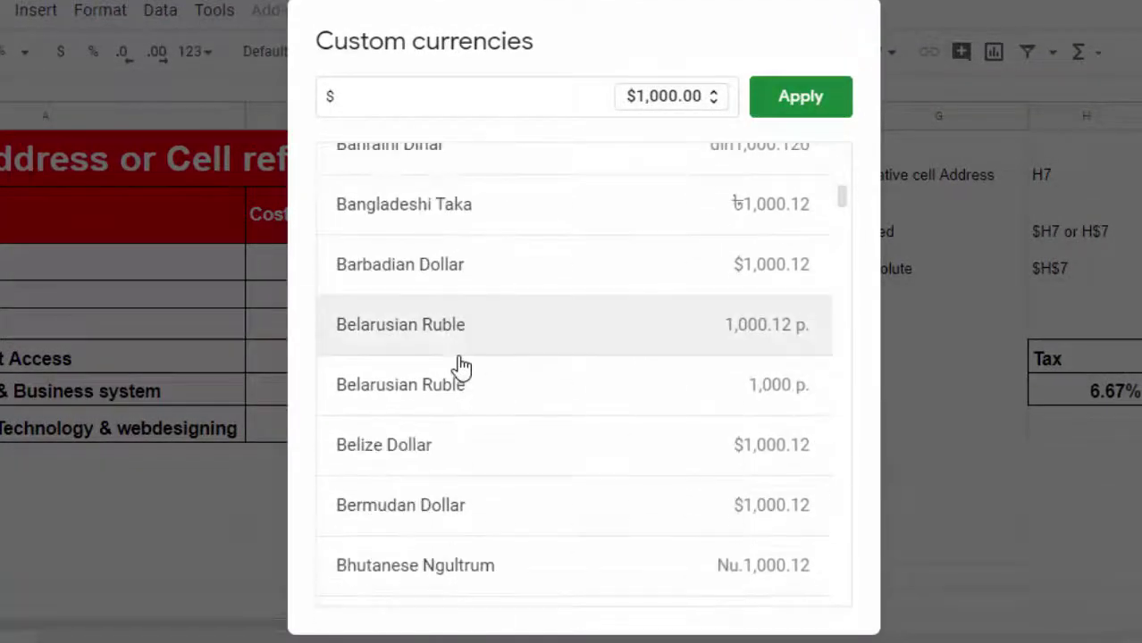
scroll(461, 366, "down", 3)
scroll(461, 366, "down", 4)
scroll(460, 366, "down", 2)
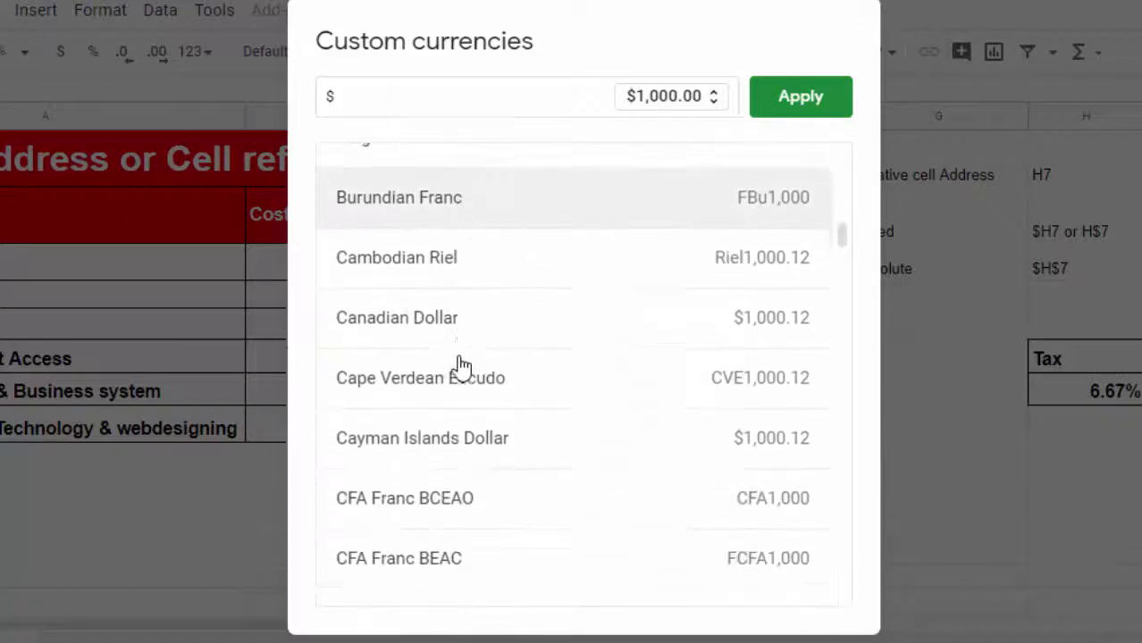
scroll(461, 367, "down", 3)
scroll(461, 366, "down", 6)
scroll(447, 368, "down", 5)
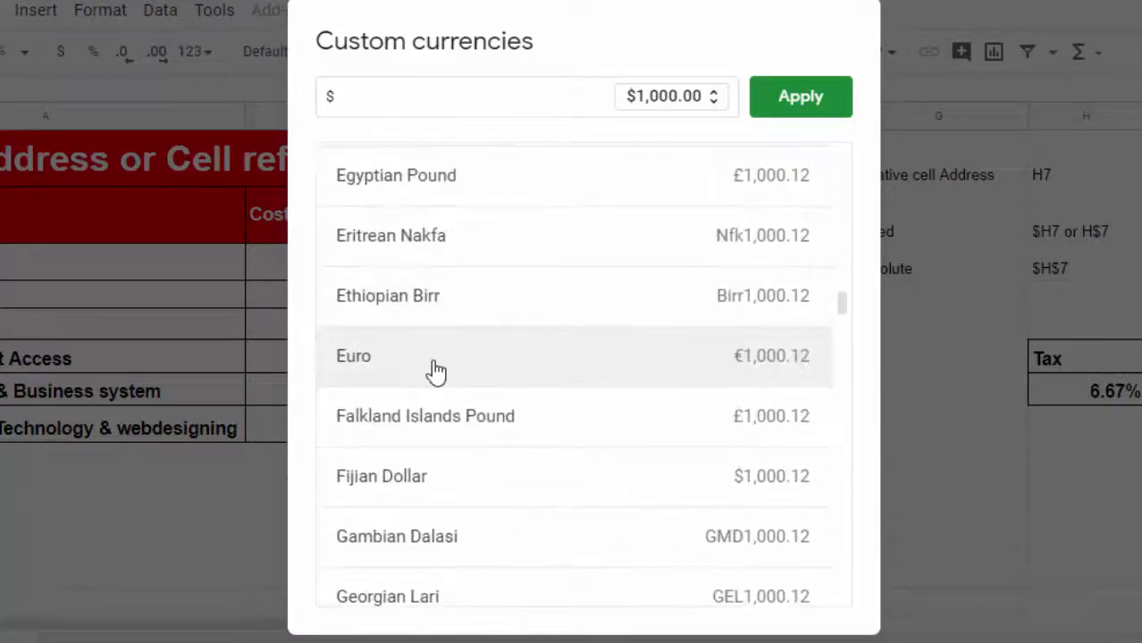
scroll(402, 375, "down", 7)
scroll(357, 381, "down", 5)
scroll(351, 386, "down", 3)
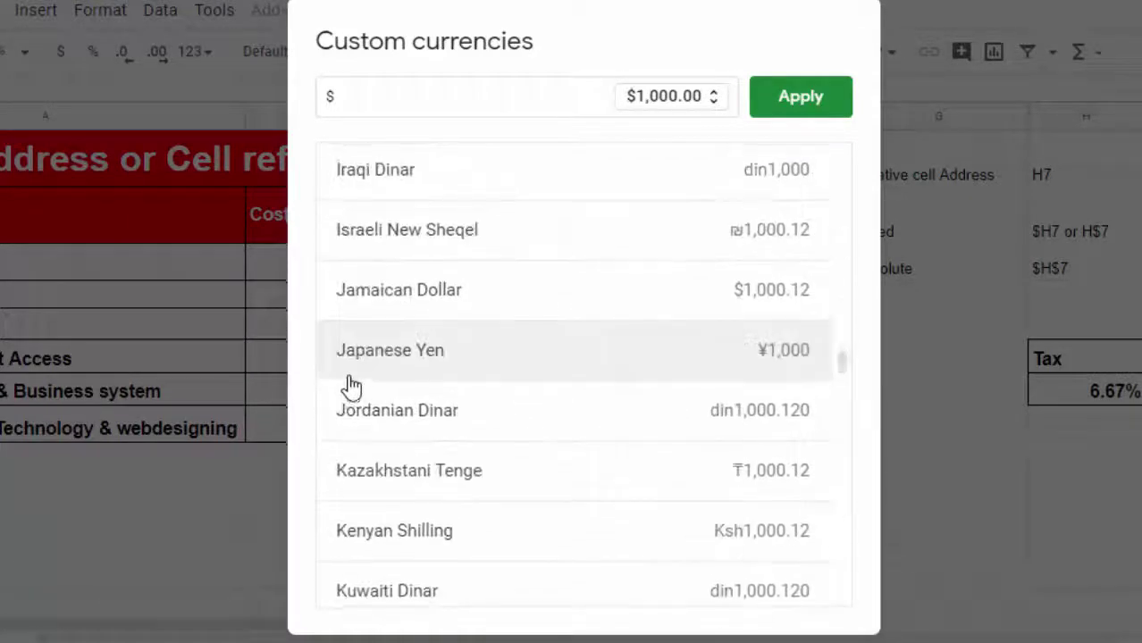
scroll(349, 388, "up", 4)
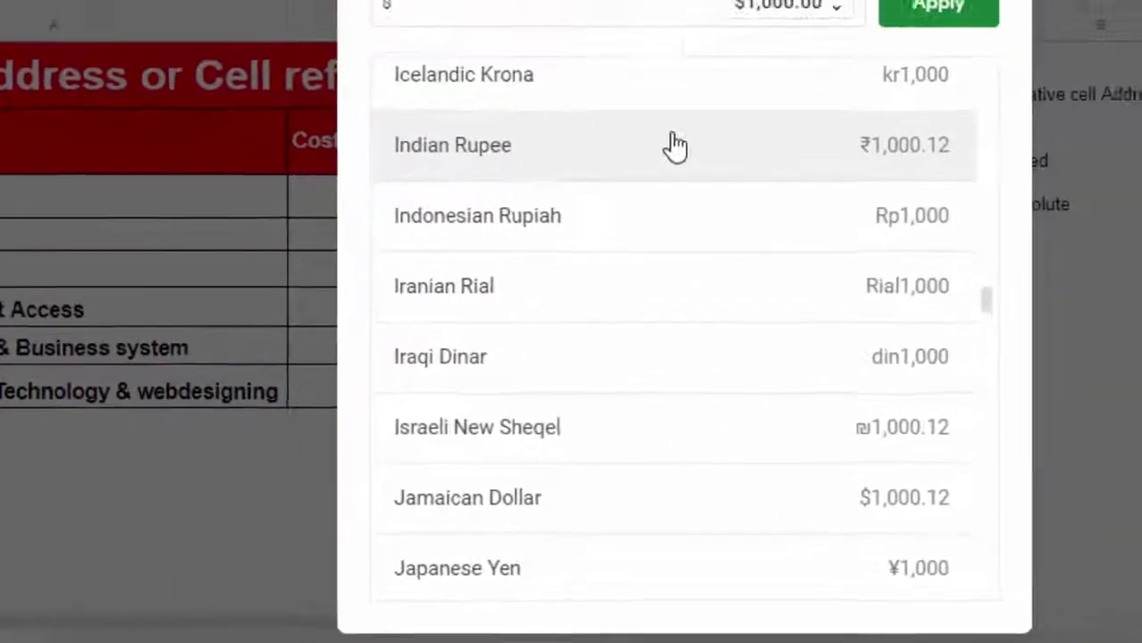
left_click(597, 221)
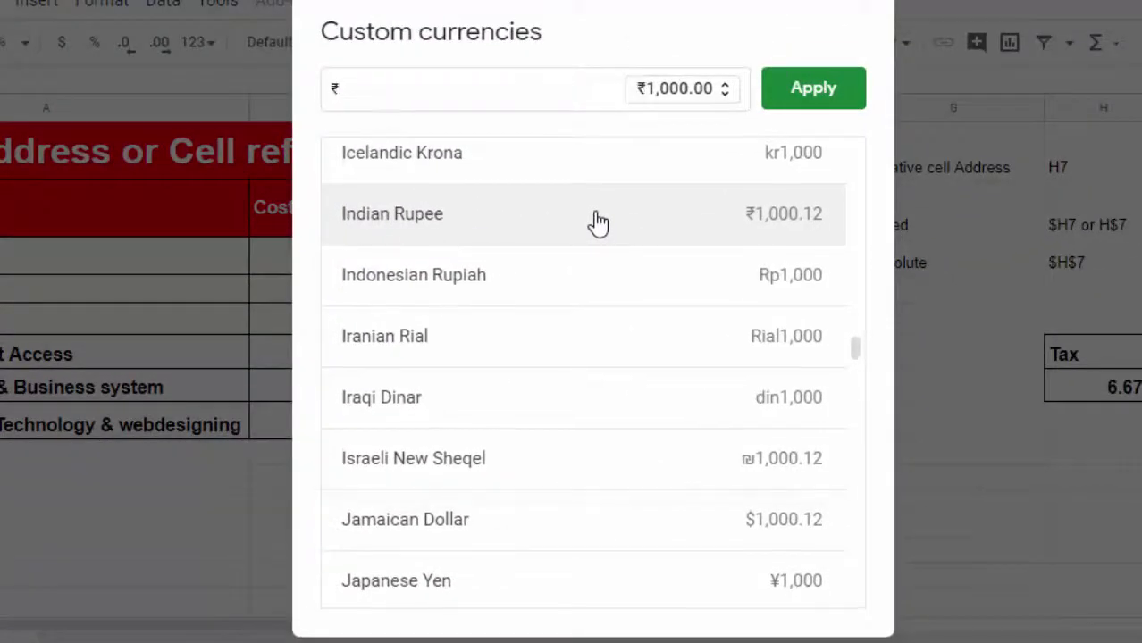
left_click(794, 100)
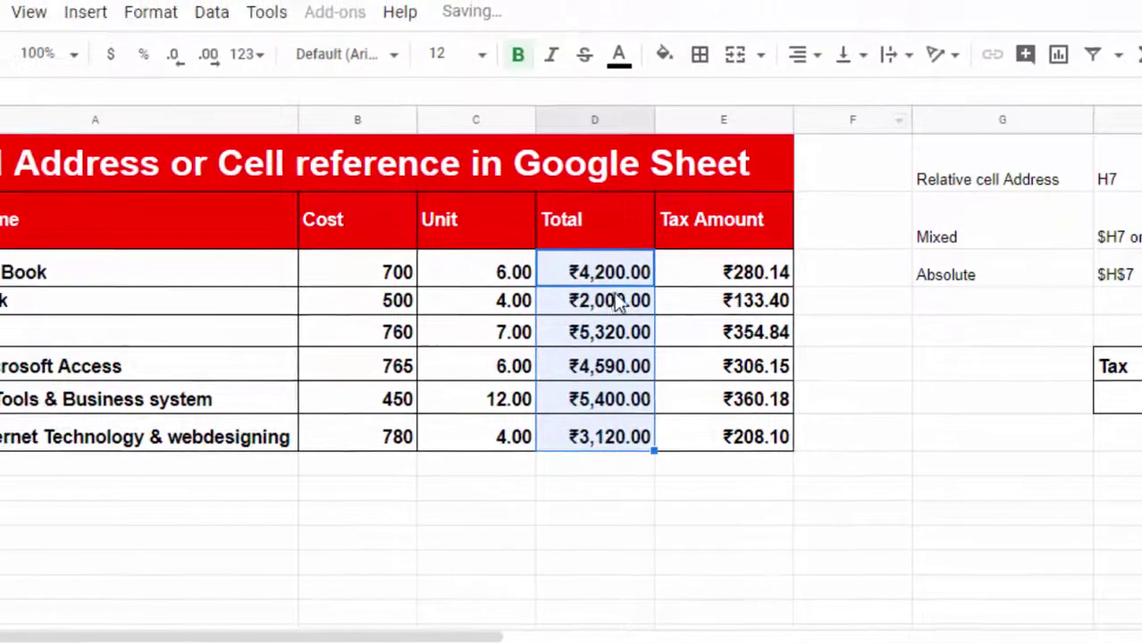